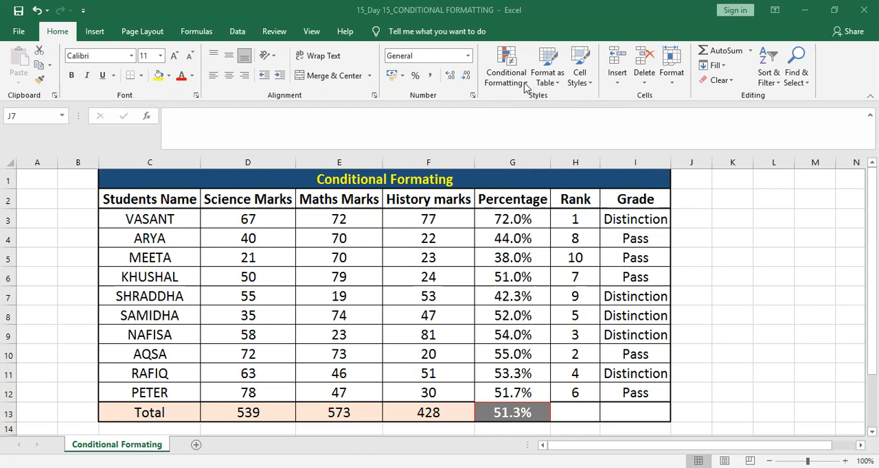
{"action": "left_click", "coordinate": [526, 87]}
{"action": "left_click", "coordinate": [521, 85]}
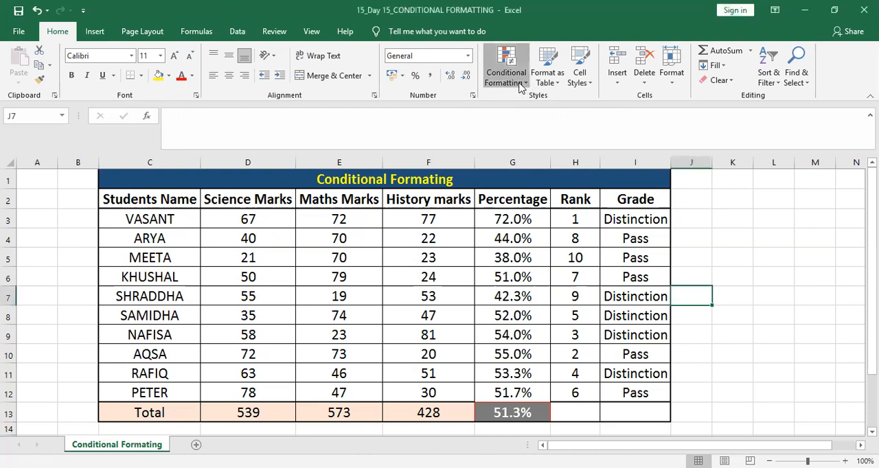
{"action": "mouse_move", "coordinate": [529, 103]}
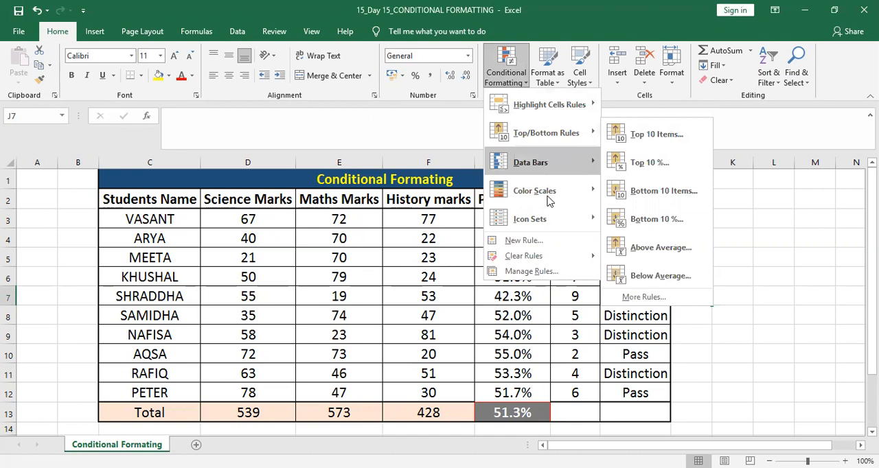
{"action": "mouse_move", "coordinate": [549, 225]}
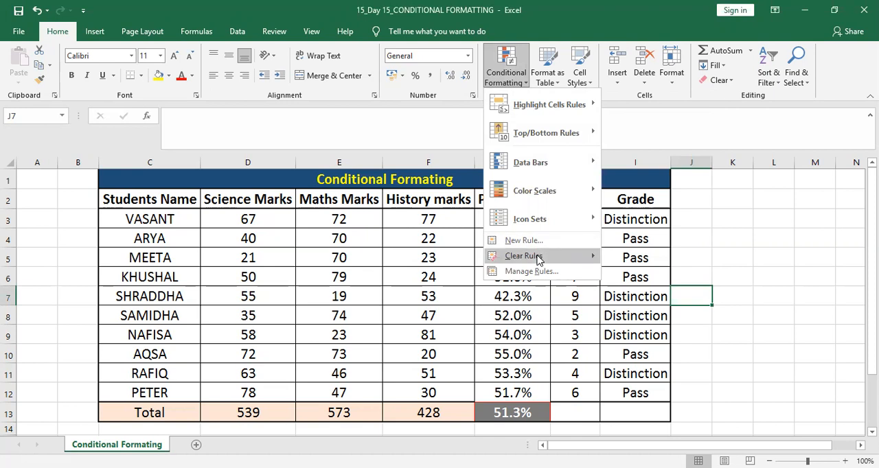
{"action": "mouse_move", "coordinate": [538, 260]}
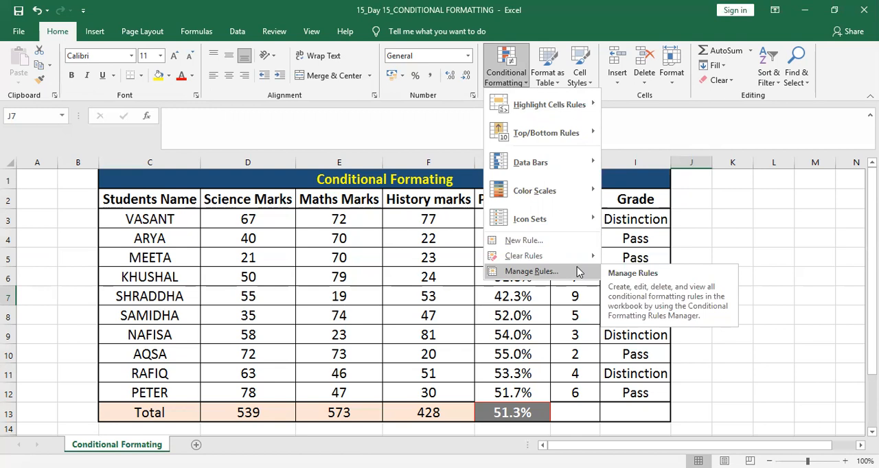
{"action": "left_click", "coordinate": [282, 220]}
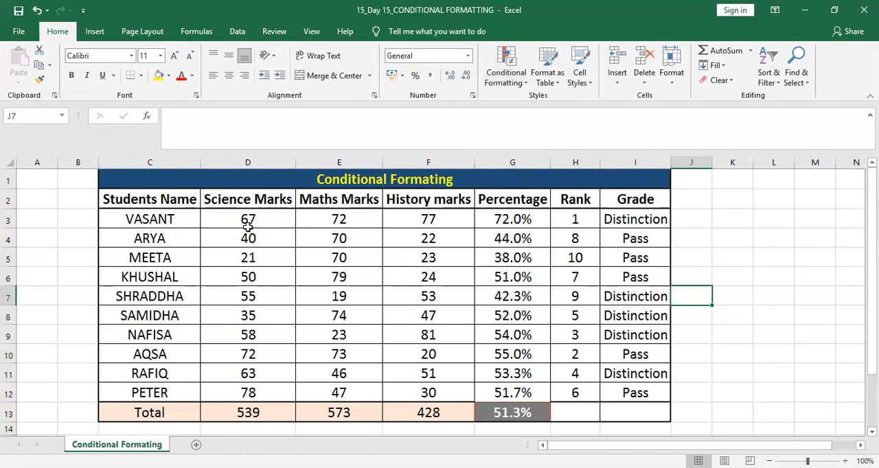
Start a Less Than highlight rule for the science marks in D3:D12.
{"action": "left_click", "coordinate": [248, 219]}
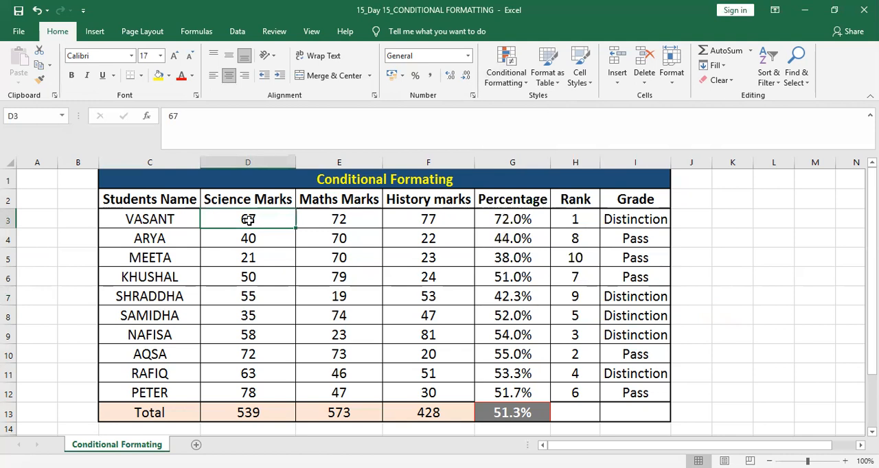
{"action": "key", "text": "shift+Down"}
{"action": "key", "text": "shift+Down"}
{"action": "key", "text": "shift+Down"}
{"action": "key", "text": "shift+Down"}
{"action": "key", "text": "shift+Down"}
{"action": "key", "text": "shift+Down"}
{"action": "key", "text": "shift+Down"}
{"action": "key", "text": "shift+Down"}
{"action": "key", "text": "shift+Down"}
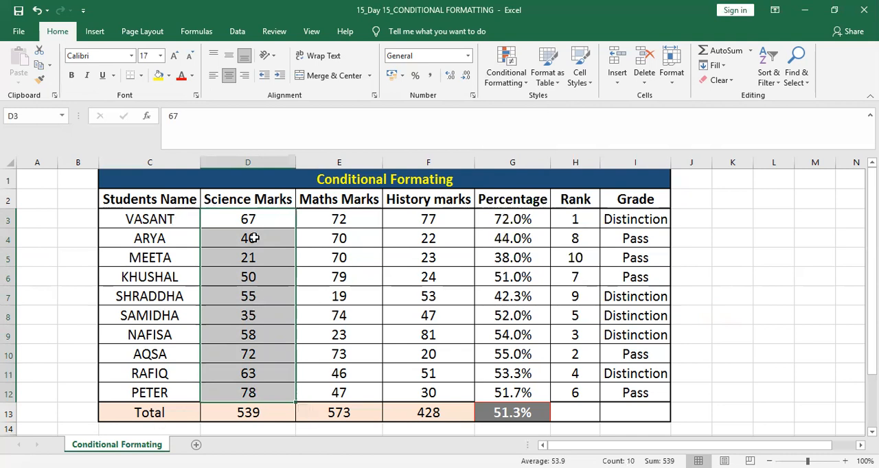
{"action": "left_click", "coordinate": [519, 86]}
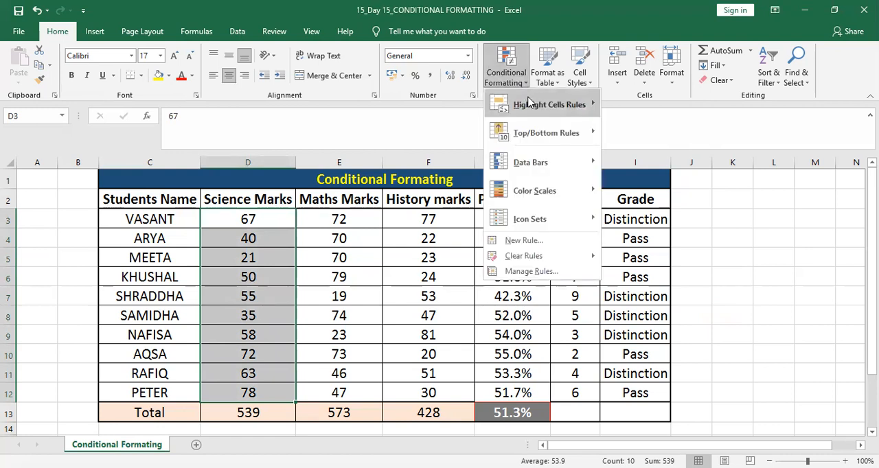
{"action": "mouse_move", "coordinate": [529, 102]}
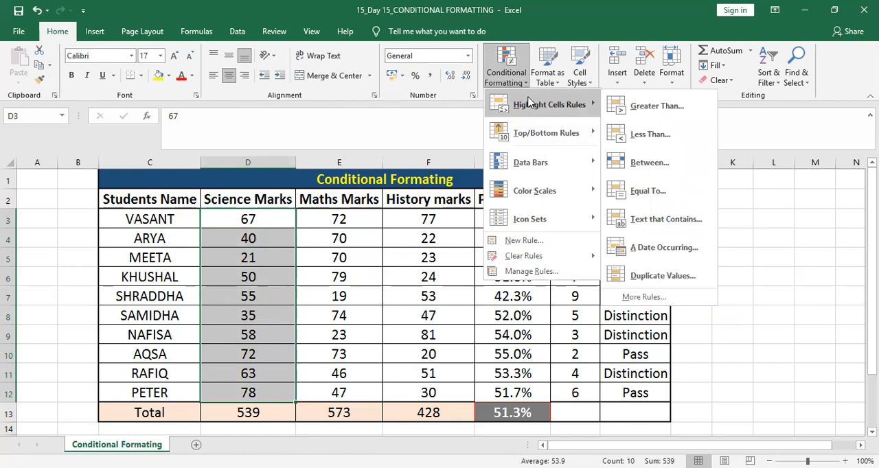
{"action": "left_click", "coordinate": [644, 135]}
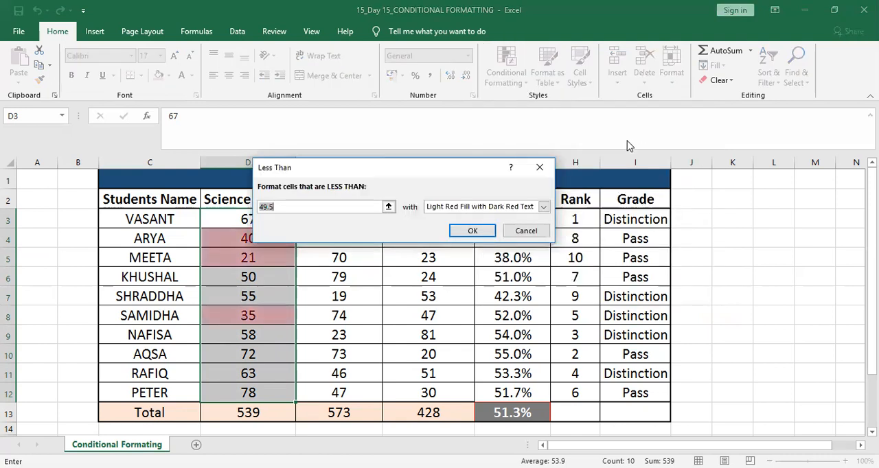
Set the Less Than threshold for the science marks to 55.
{"action": "left_click", "coordinate": [276, 207]}
{"action": "key", "text": "BackSpace"}
{"action": "key", "text": "BackSpace"}
{"action": "key", "text": "BackSpace"}
{"action": "key", "text": "BackSpace"}
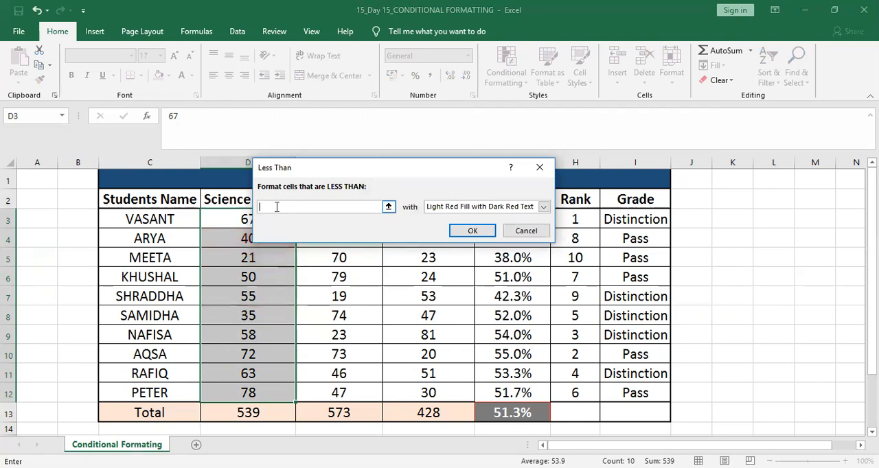
{"action": "type", "text": "55"}
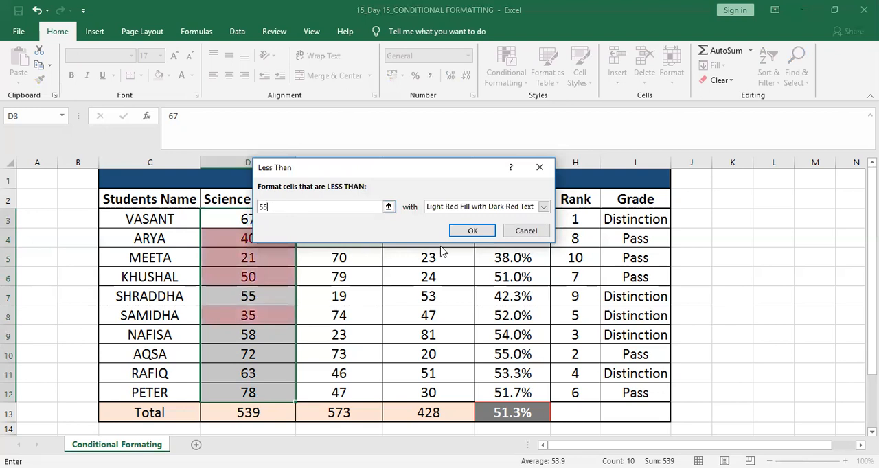
{"action": "left_click", "coordinate": [388, 207]}
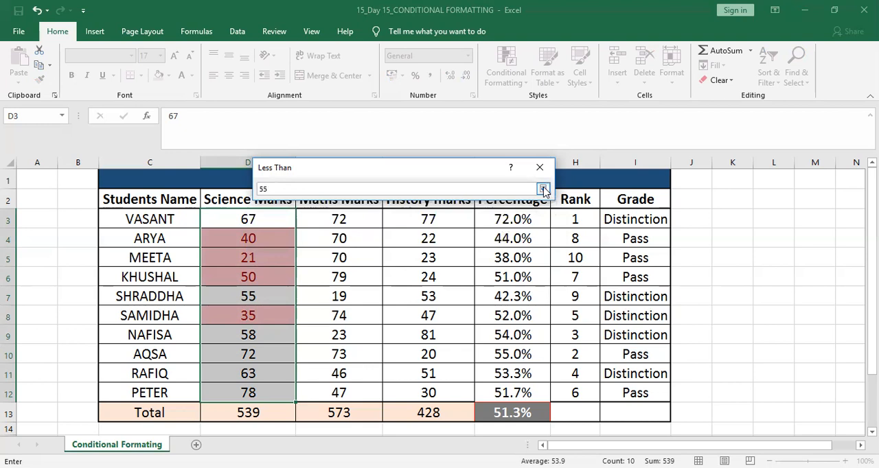
{"action": "left_click", "coordinate": [543, 189]}
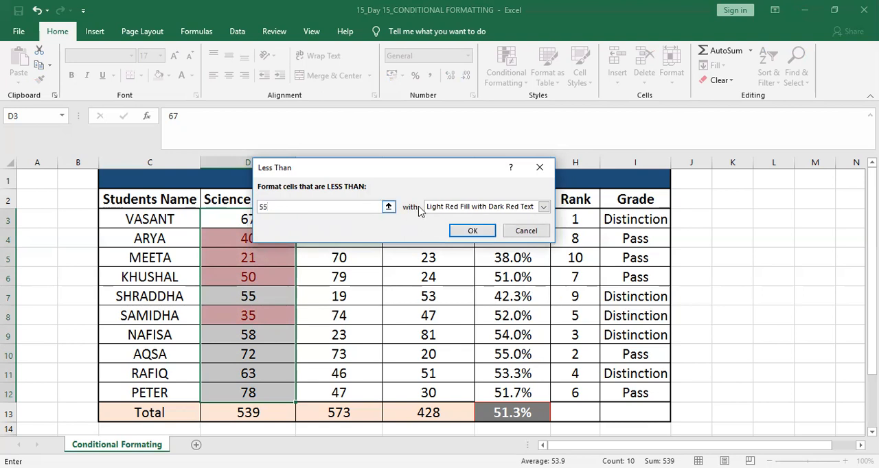
Preview the rule with Yellow Fill with Dark Yellow Text, Green Fill with Dark Green Text and Red Text.
{"action": "left_click", "coordinate": [543, 208]}
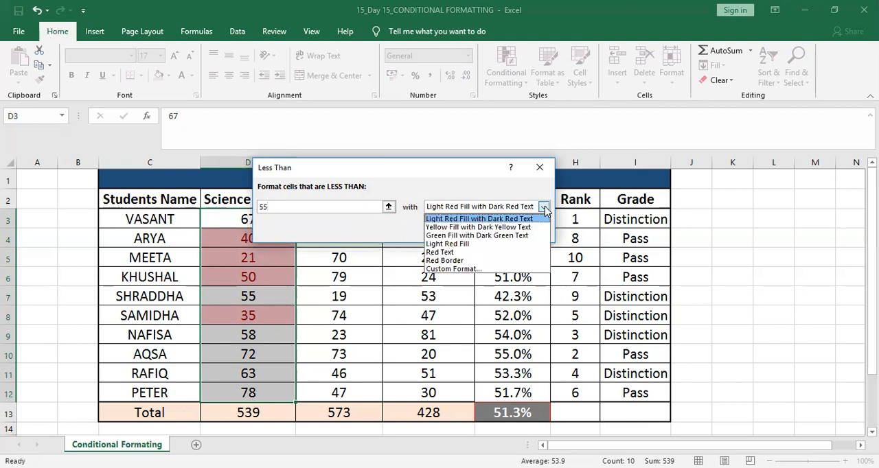
{"action": "left_click", "coordinate": [510, 226]}
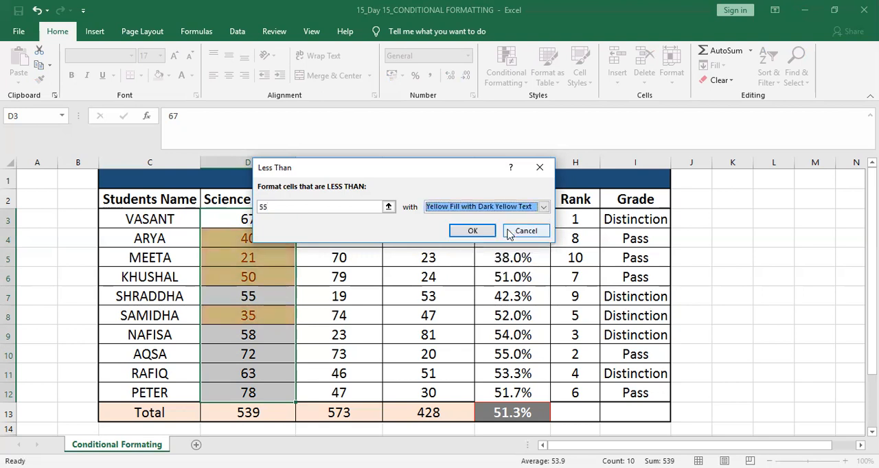
{"action": "left_click", "coordinate": [543, 207]}
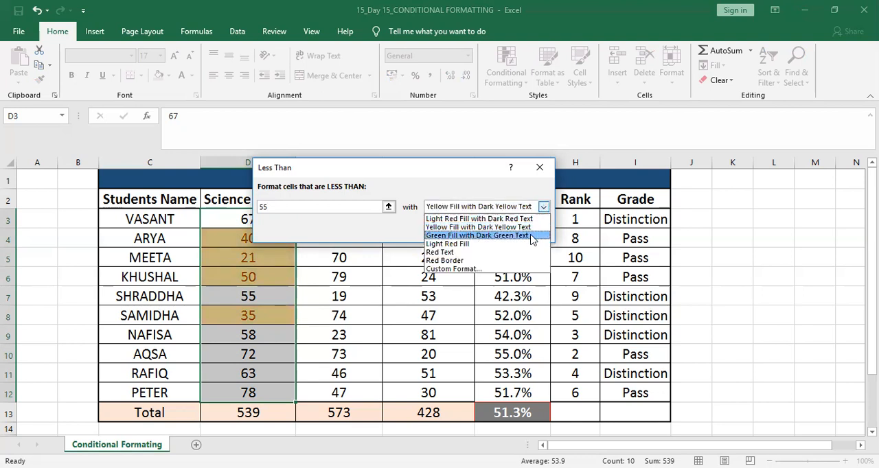
{"action": "left_click", "coordinate": [532, 236]}
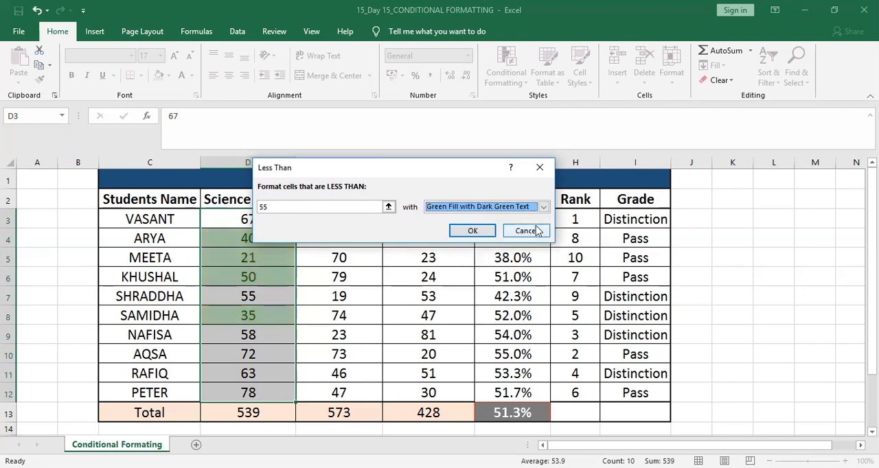
{"action": "left_click", "coordinate": [543, 208]}
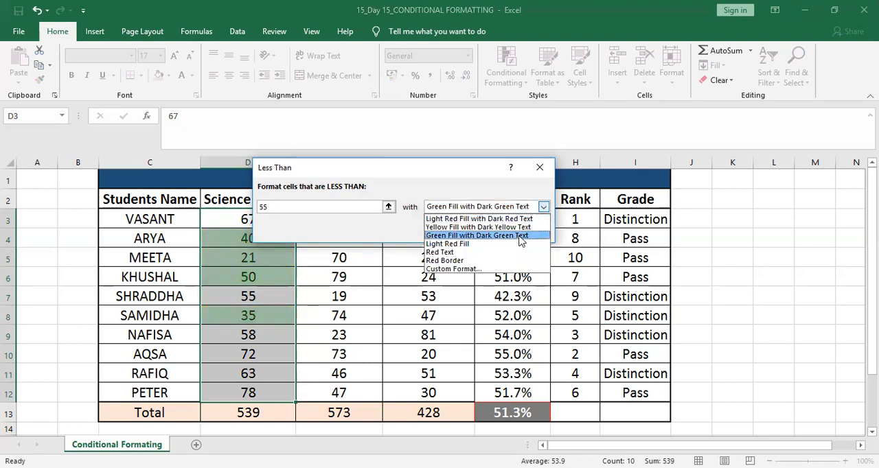
{"action": "left_click", "coordinate": [505, 254]}
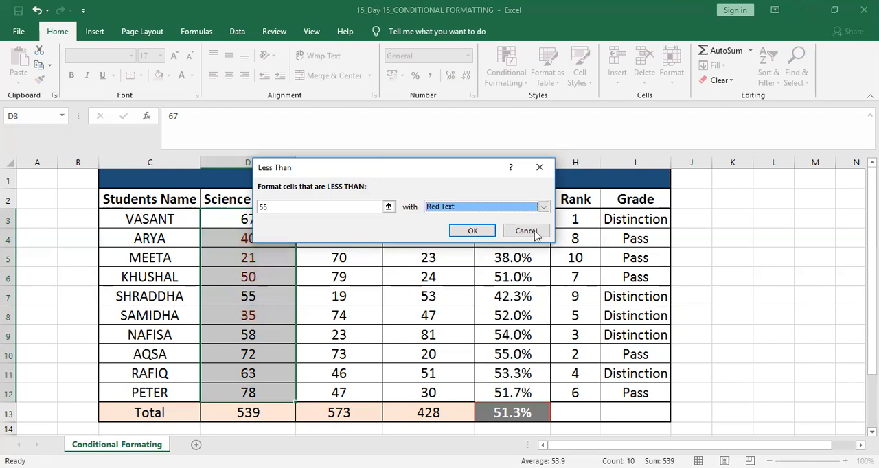
Apply the Less Than rule to the science marks with Light Red Fill with Dark Red Text.
{"action": "left_click", "coordinate": [543, 207]}
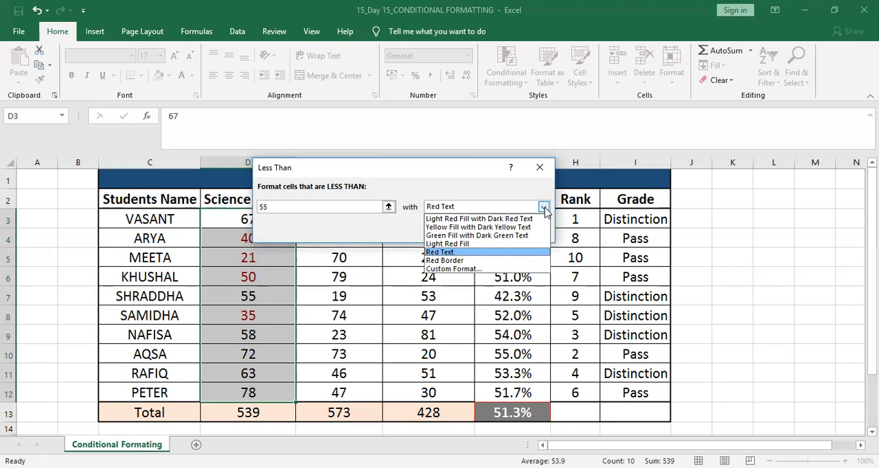
{"action": "left_click", "coordinate": [502, 219]}
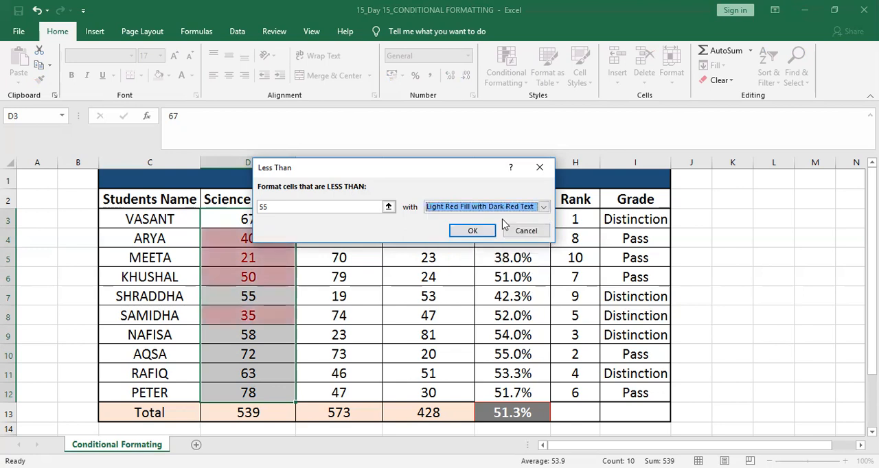
{"action": "left_click", "coordinate": [488, 233]}
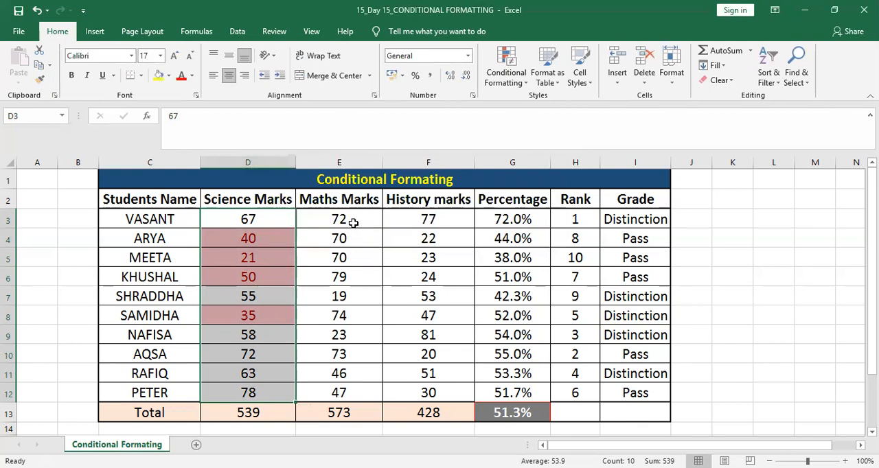
Start a Greater Than highlight rule for the maths marks in E3:E12.
{"action": "left_click", "coordinate": [353, 223]}
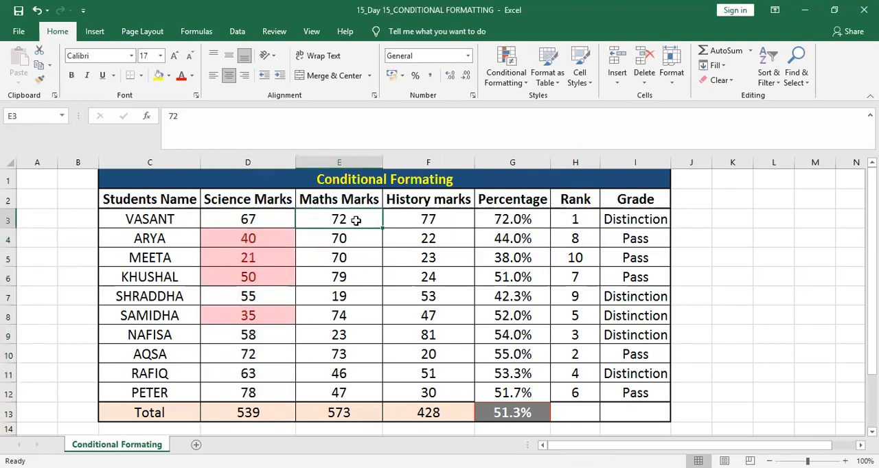
{"action": "key", "text": "Left"}
{"action": "key", "text": "Right"}
{"action": "key", "text": "shift+Down"}
{"action": "key", "text": "shift+Down"}
{"action": "key", "text": "shift+Down"}
{"action": "key", "text": "shift+Down"}
{"action": "key", "text": "shift+Down"}
{"action": "key", "text": "shift+Down"}
{"action": "key", "text": "shift+Down"}
{"action": "key", "text": "shift+Down"}
{"action": "key", "text": "shift+Down"}
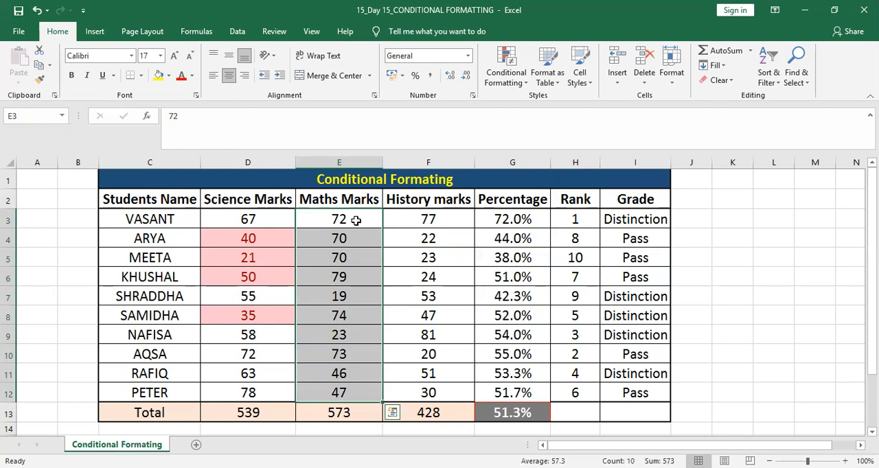
{"action": "left_click", "coordinate": [518, 83]}
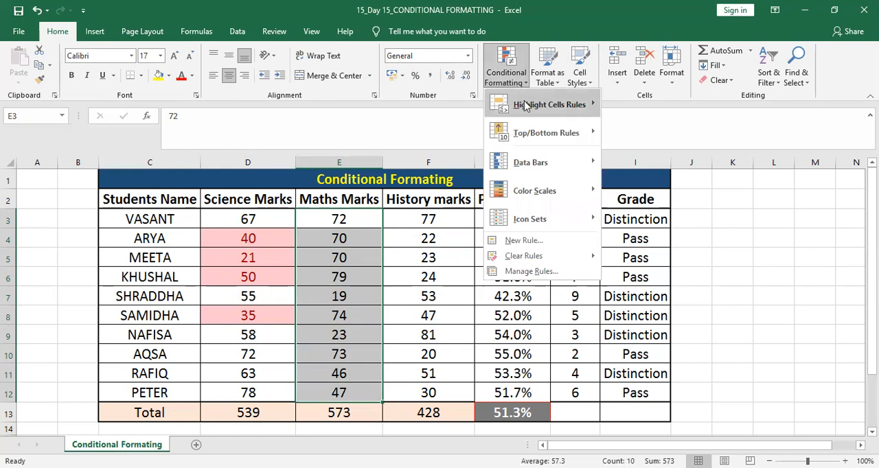
{"action": "left_click", "coordinate": [526, 105]}
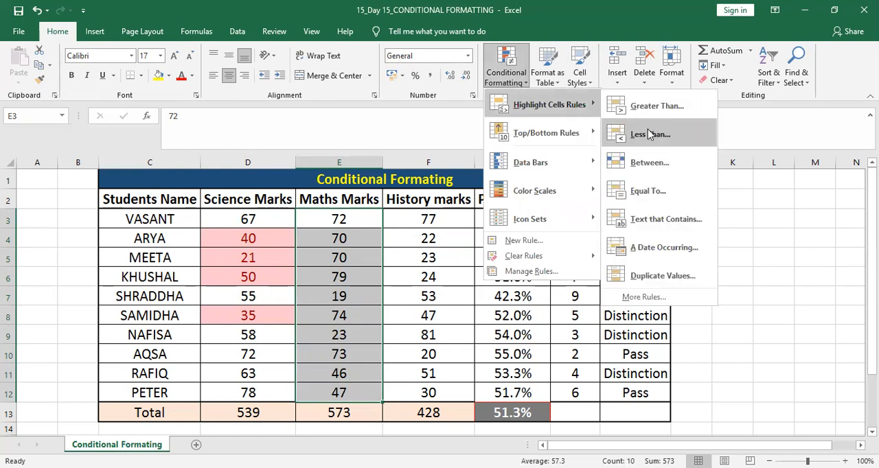
{"action": "left_click", "coordinate": [646, 114]}
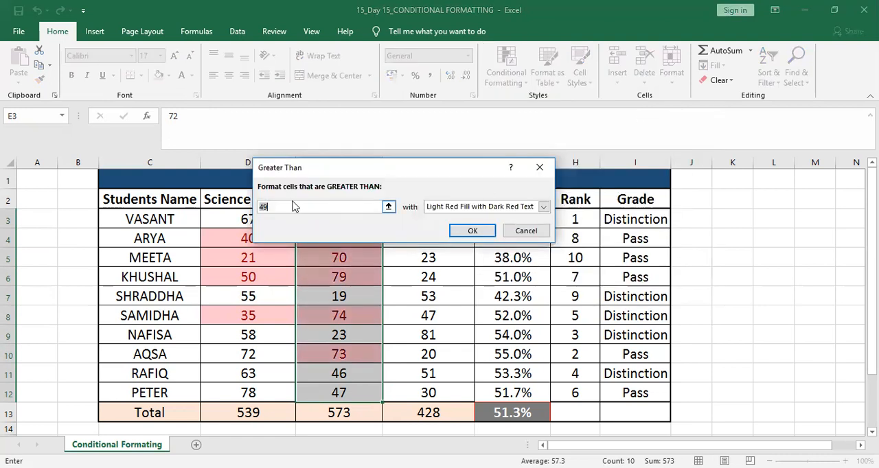
Highlight maths marks greater than 65 with Green Fill with Dark Green Text.
{"action": "left_click", "coordinate": [270, 207]}
{"action": "key", "text": "BackSpace"}
{"action": "key", "text": "BackSpace"}
{"action": "type", "text": "60"}
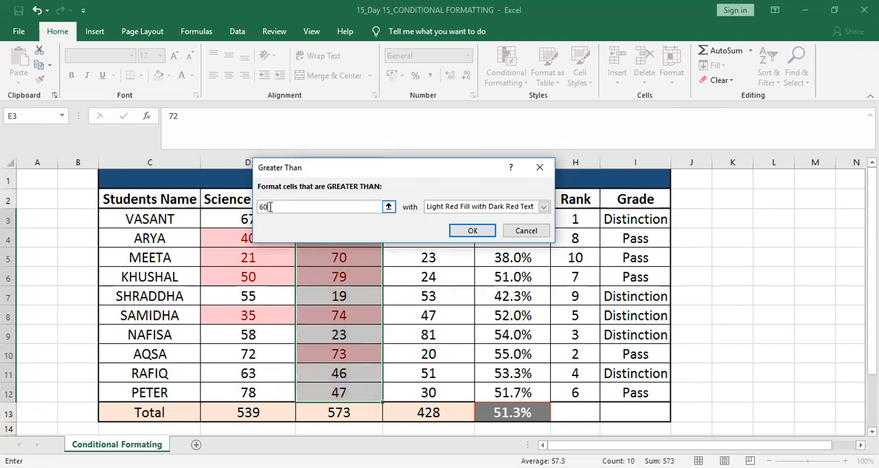
{"action": "key", "text": "BackSpace"}
{"action": "type", "text": "5"}
{"action": "left_click", "coordinate": [543, 207]}
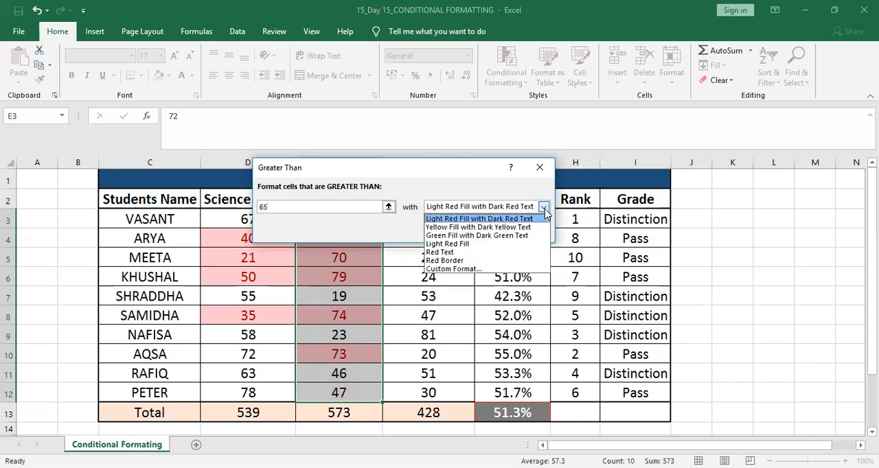
{"action": "left_click", "coordinate": [520, 236]}
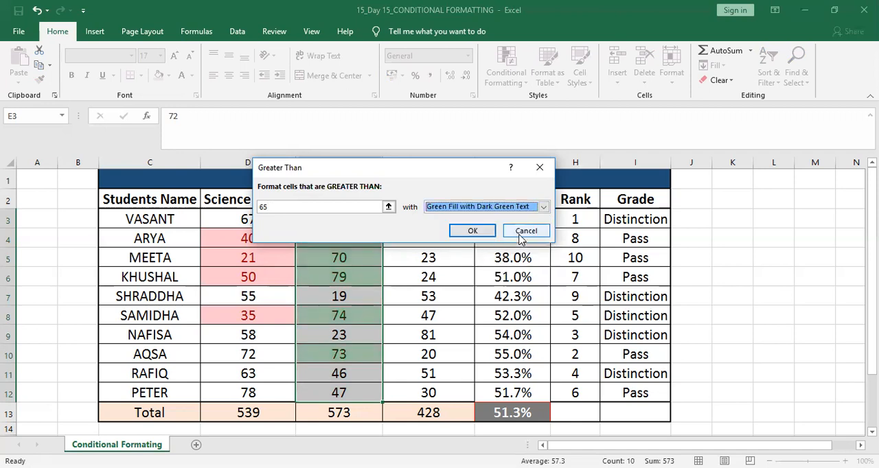
{"action": "left_click", "coordinate": [481, 231]}
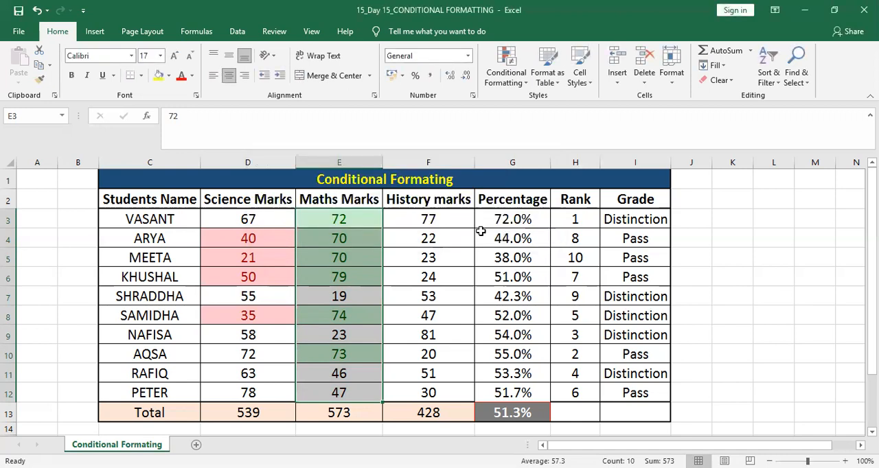
{"action": "left_click", "coordinate": [338, 218]}
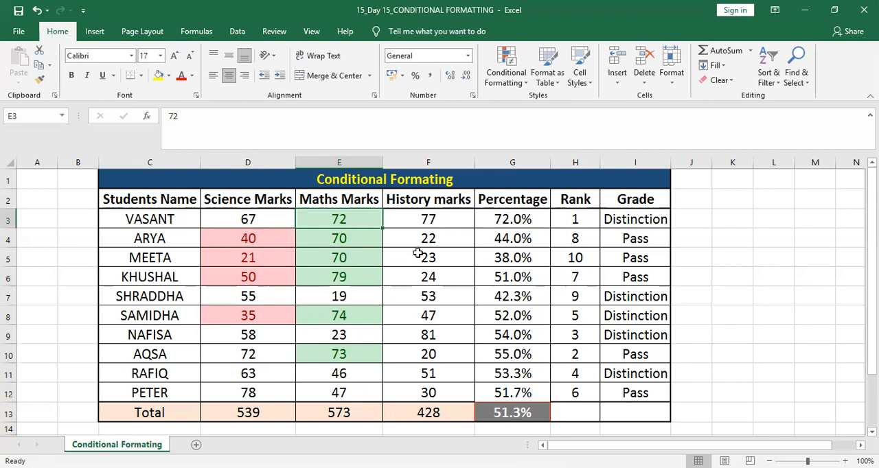
Highlight the history marks in F3:F12 that are between 35 and 66 with Yellow Fill with Dark Yellow Text.
{"action": "left_click", "coordinate": [437, 221]}
{"action": "key", "text": "shift+Down"}
{"action": "key", "text": "shift+Down"}
{"action": "key", "text": "shift+Down"}
{"action": "key", "text": "shift+Down"}
{"action": "key", "text": "shift+Down"}
{"action": "key", "text": "shift+Down"}
{"action": "key", "text": "shift+Down"}
{"action": "key", "text": "shift+Down"}
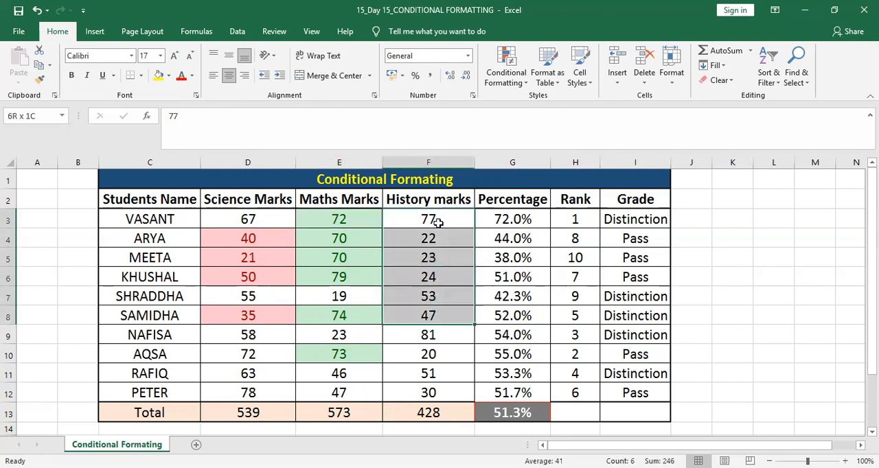
{"action": "key", "text": "shift+Down"}
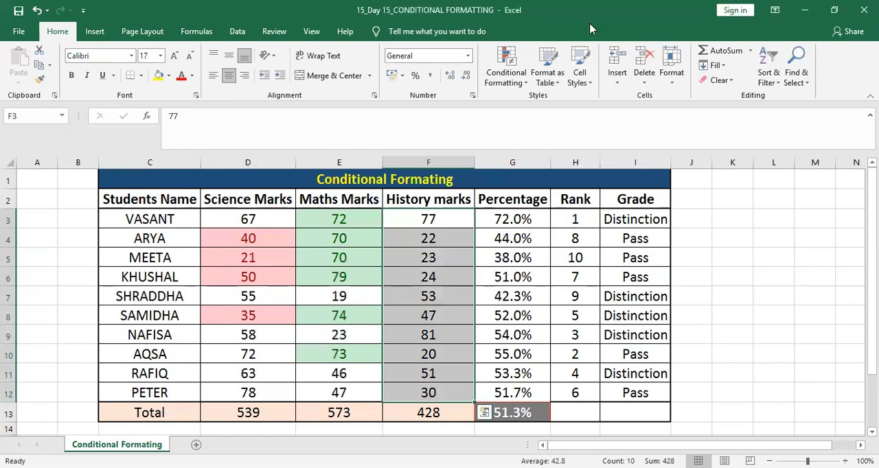
{"action": "left_click", "coordinate": [519, 87]}
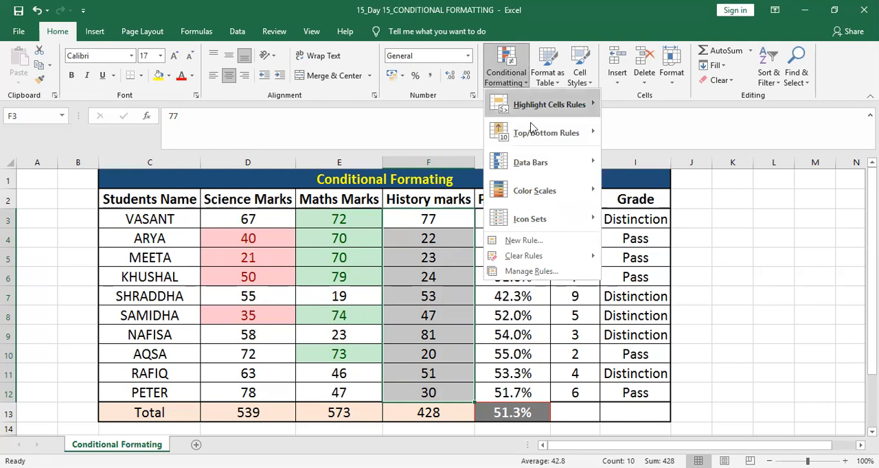
{"action": "mouse_move", "coordinate": [531, 130]}
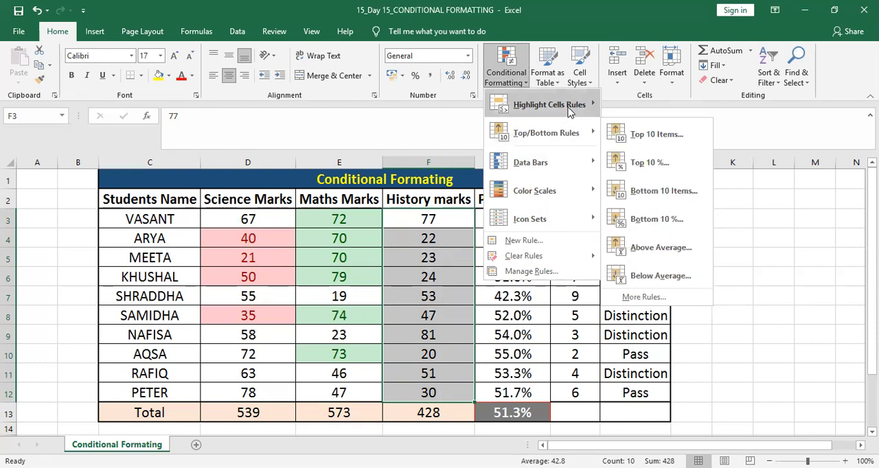
{"action": "mouse_move", "coordinate": [570, 113]}
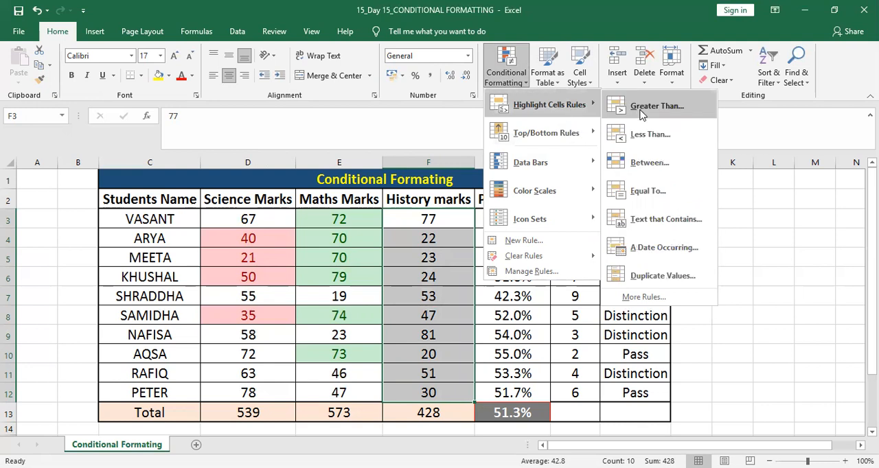
{"action": "left_click", "coordinate": [648, 162]}
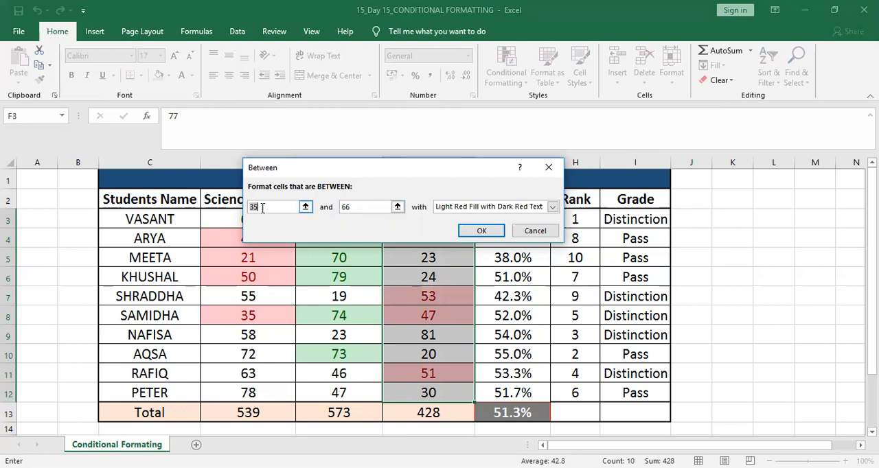
{"action": "left_click", "coordinate": [553, 206]}
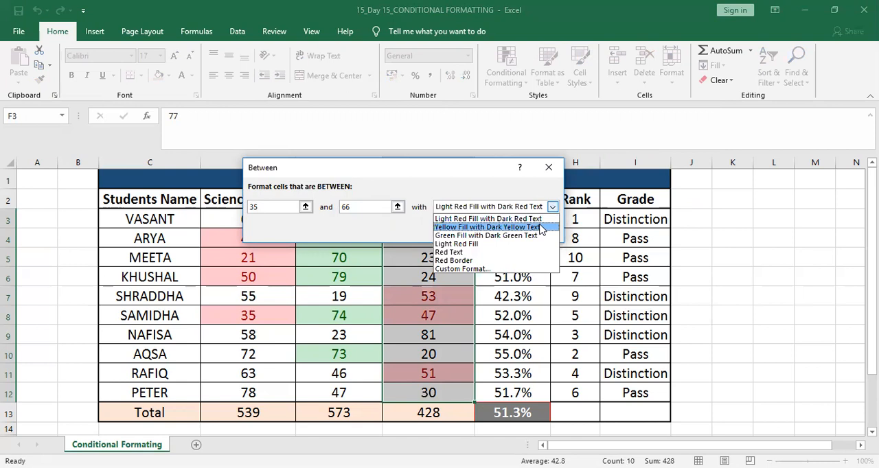
{"action": "left_click", "coordinate": [541, 229]}
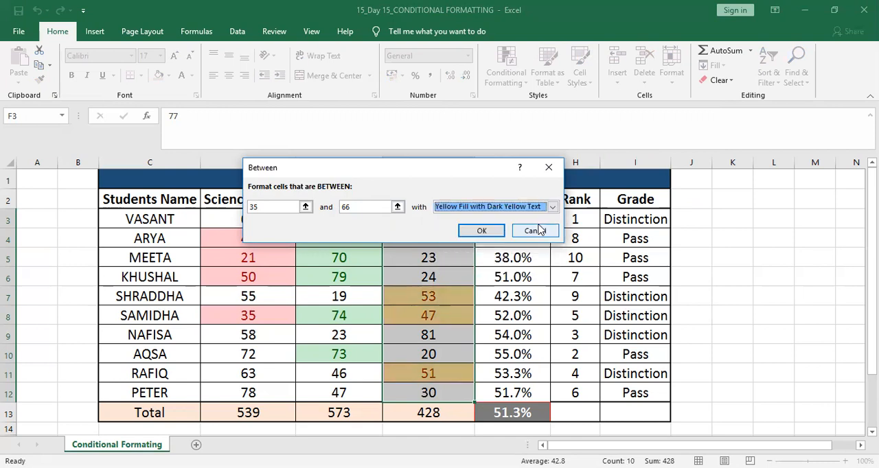
{"action": "left_click", "coordinate": [481, 230]}
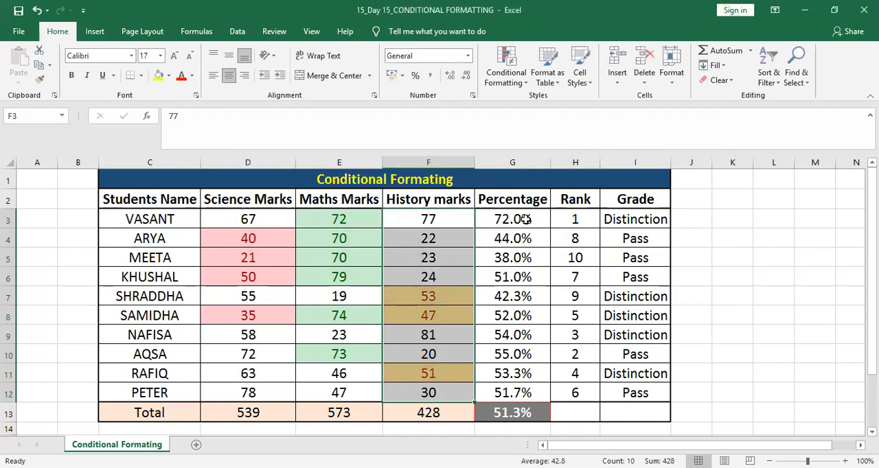
Start a Top 10% conditional formatting rule for the percentages in G3:G12.
{"action": "left_click", "coordinate": [525, 219]}
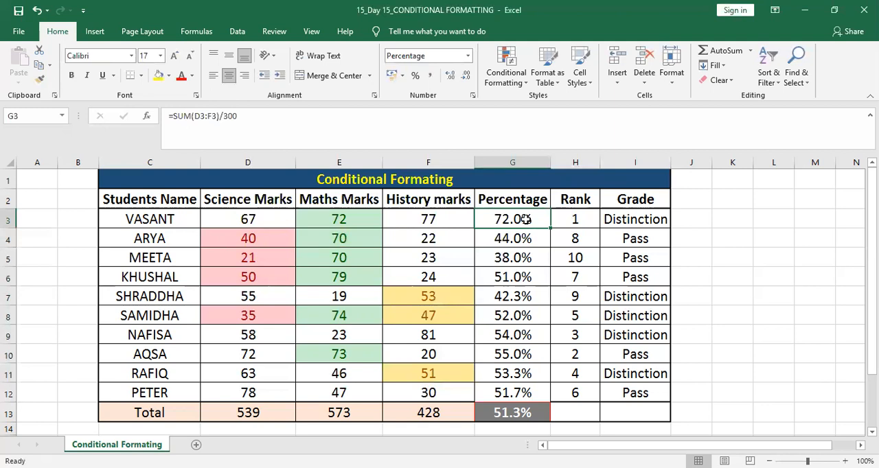
{"action": "key", "text": "Up"}
{"action": "key", "text": "Down"}
{"action": "key", "text": "shift+Down"}
{"action": "key", "text": "shift+Down"}
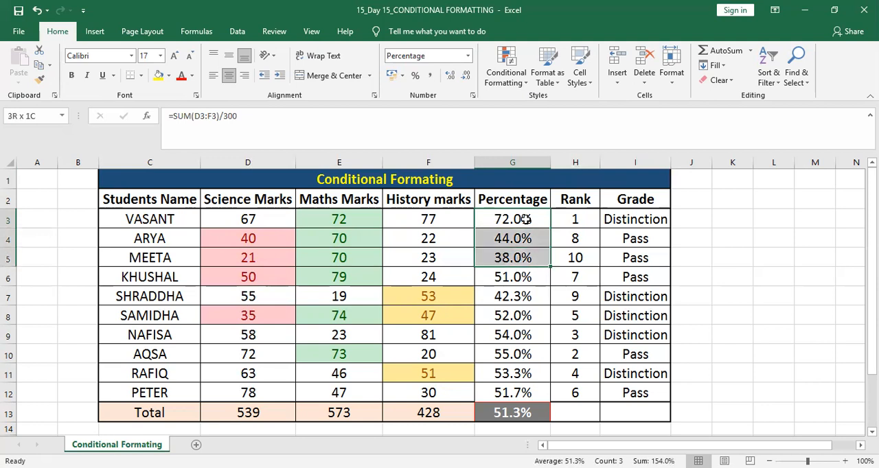
{"action": "key", "text": "shift+Down"}
{"action": "key", "text": "shift+Down"}
{"action": "key", "text": "shift+Down"}
{"action": "key", "text": "shift+Down"}
{"action": "key", "text": "shift+Down"}
{"action": "key", "text": "shift+Down"}
{"action": "key", "text": "shift+Down"}
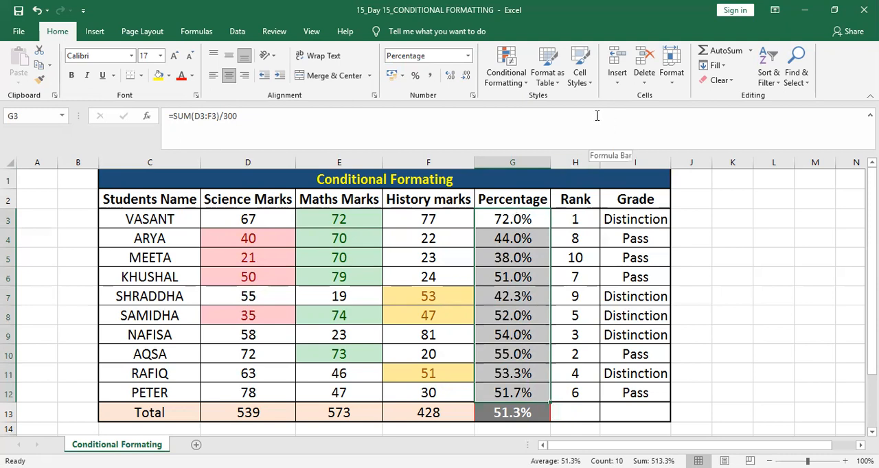
{"action": "left_click", "coordinate": [512, 84]}
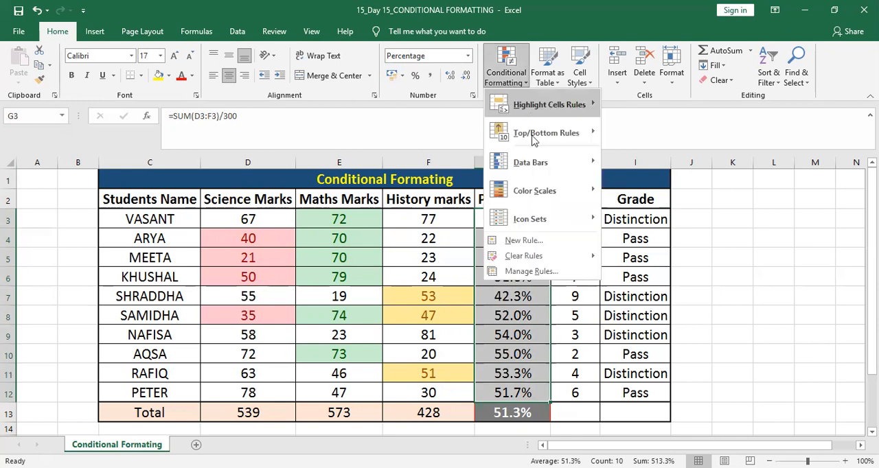
{"action": "mouse_move", "coordinate": [540, 164]}
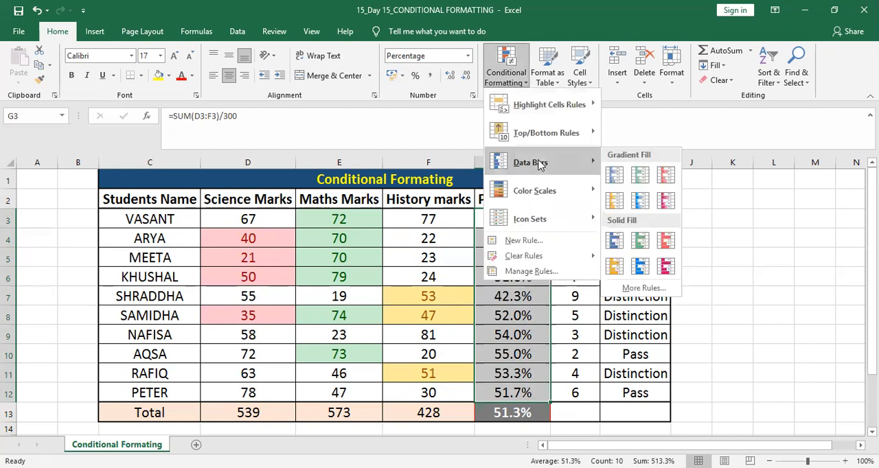
{"action": "mouse_move", "coordinate": [539, 138]}
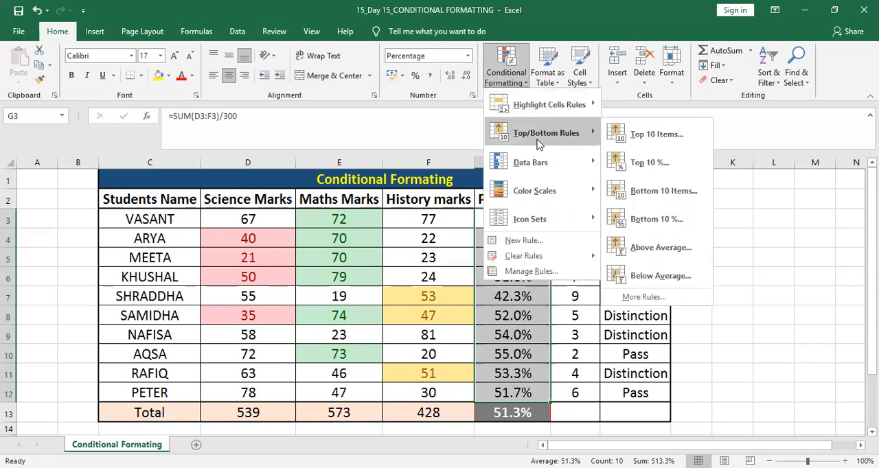
{"action": "left_click", "coordinate": [652, 163]}
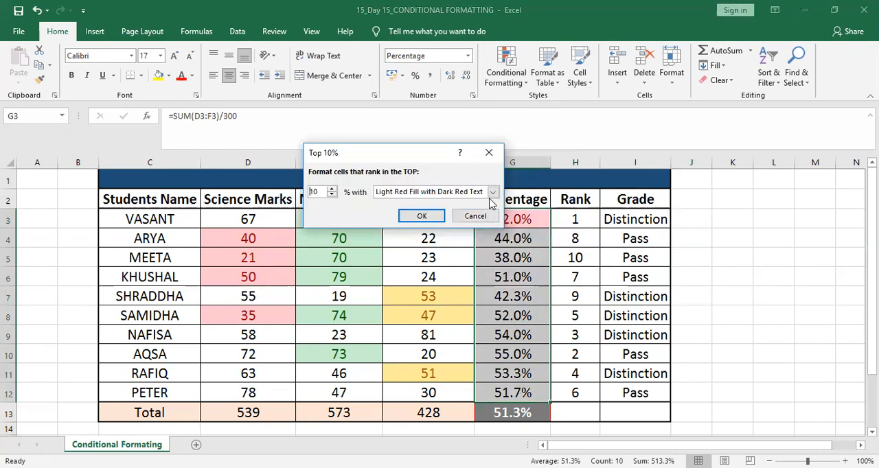
Give the top percent rule a custom format with a Bold Italic font in standard green.
{"action": "left_click", "coordinate": [492, 192]}
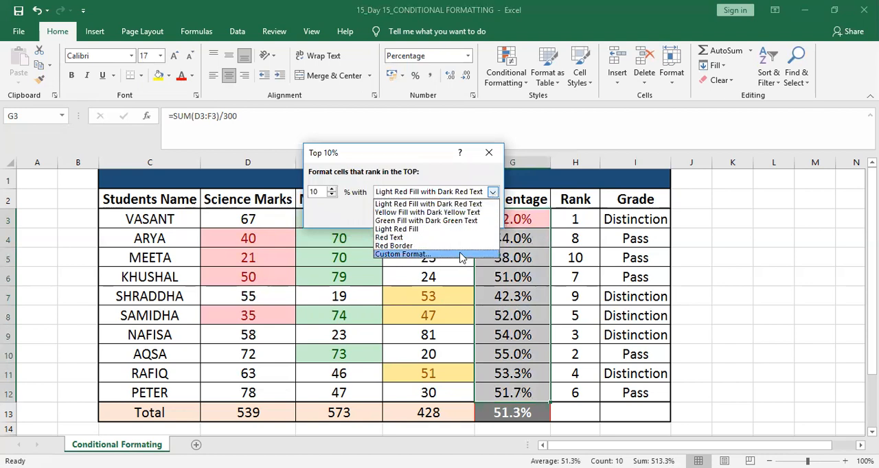
{"action": "left_click", "coordinate": [462, 254]}
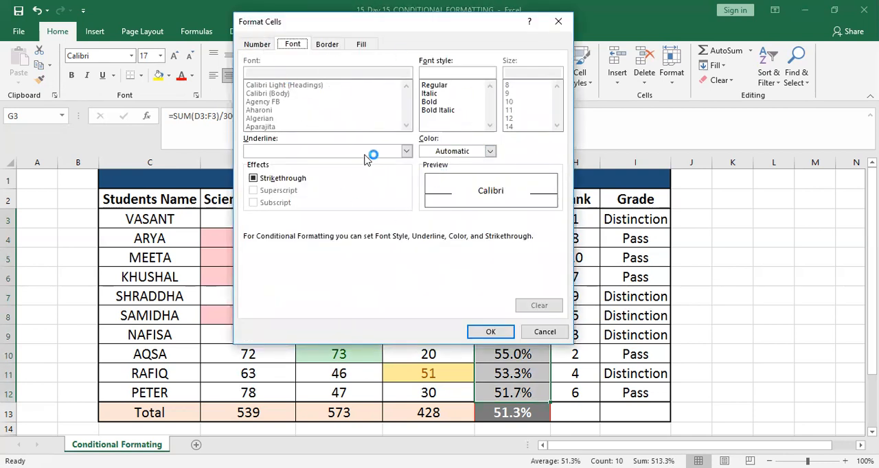
{"action": "left_click", "coordinate": [258, 45]}
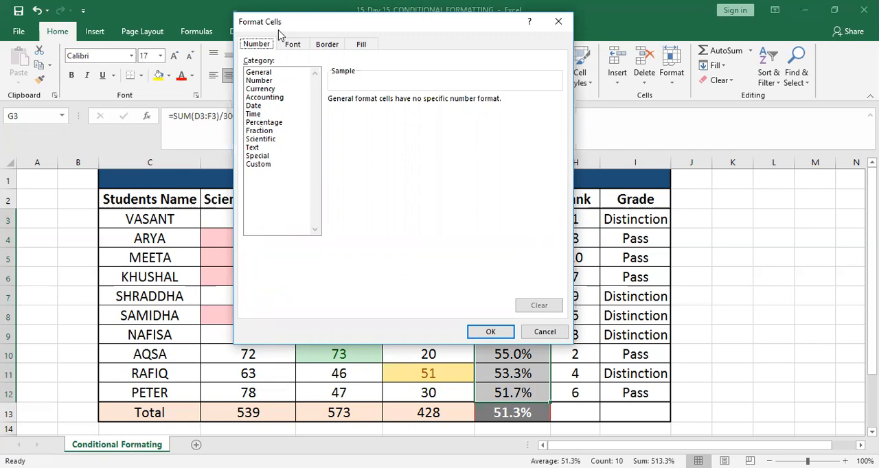
{"action": "left_click", "coordinate": [293, 45]}
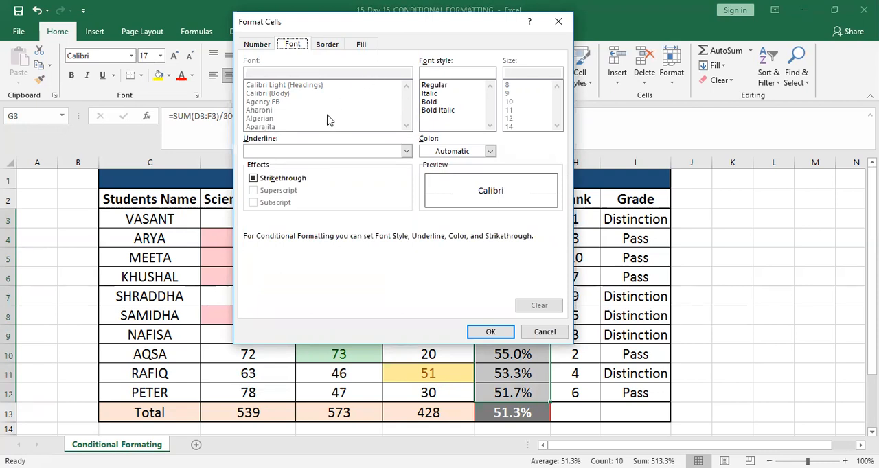
{"action": "left_click", "coordinate": [443, 111]}
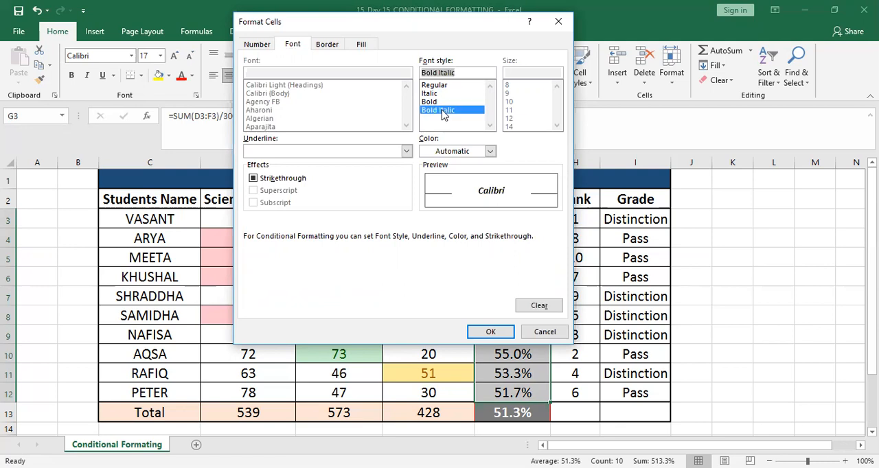
{"action": "left_click", "coordinate": [490, 152]}
{"action": "left_click", "coordinate": [490, 152]}
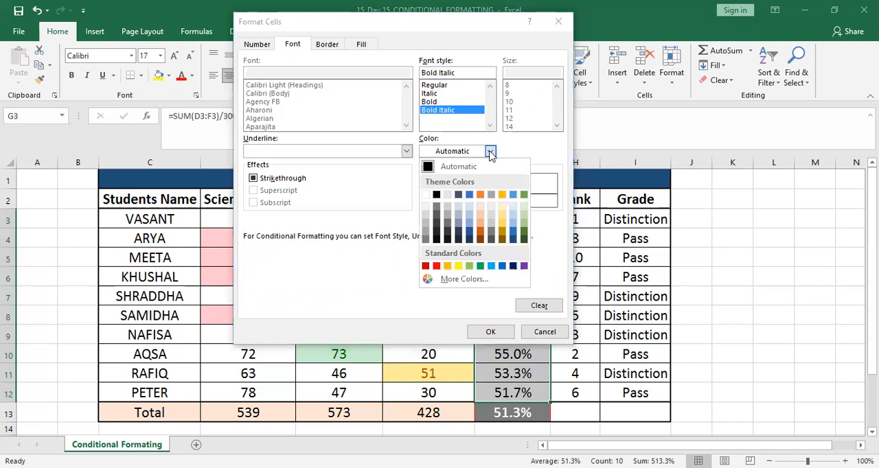
{"action": "left_click", "coordinate": [479, 266]}
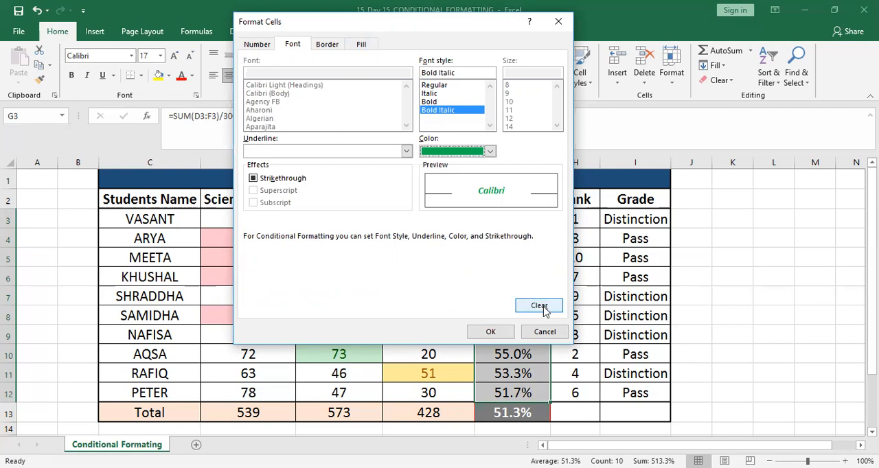
{"action": "left_click", "coordinate": [505, 333]}
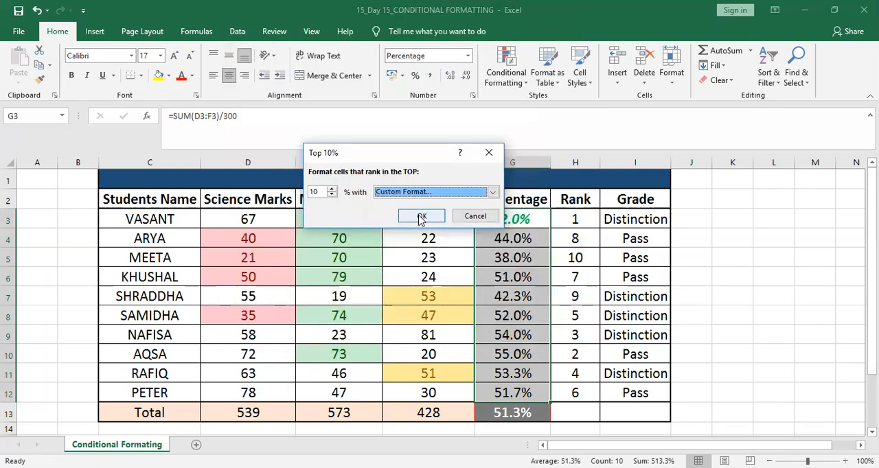
Set the rule to the top 20% and apply it to the percentages.
{"action": "left_click", "coordinate": [332, 189]}
{"action": "left_click", "coordinate": [332, 189]}
{"action": "left_click", "coordinate": [332, 190]}
{"action": "left_click", "coordinate": [332, 190]}
{"action": "left_click", "coordinate": [333, 190]}
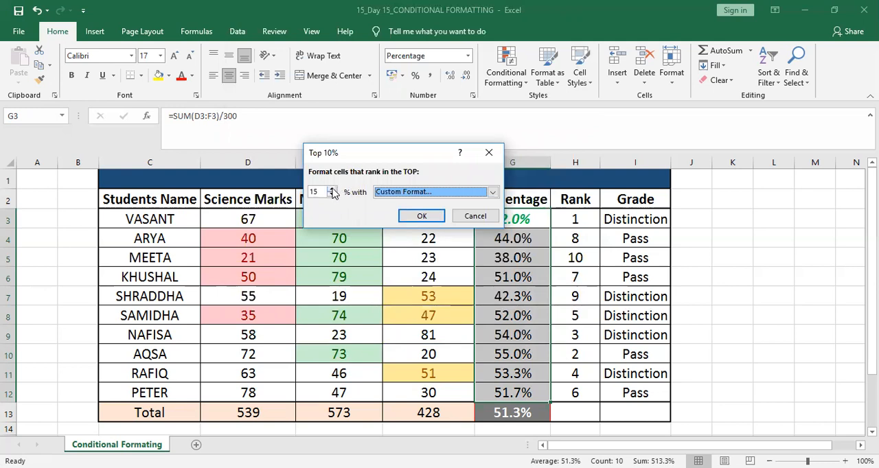
{"action": "left_click", "coordinate": [333, 190]}
{"action": "left_click", "coordinate": [332, 189]}
{"action": "left_click", "coordinate": [332, 190]}
{"action": "left_click", "coordinate": [332, 189]}
{"action": "left_click", "coordinate": [332, 189]}
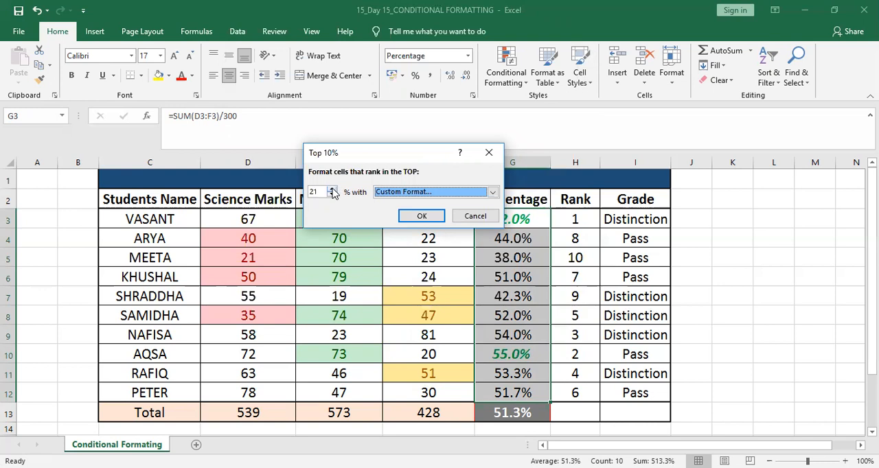
{"action": "left_click", "coordinate": [332, 195]}
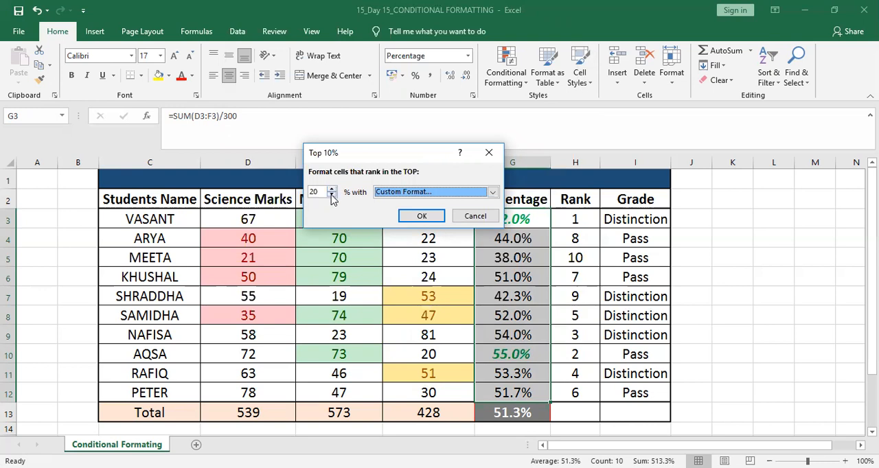
{"action": "left_click", "coordinate": [408, 217]}
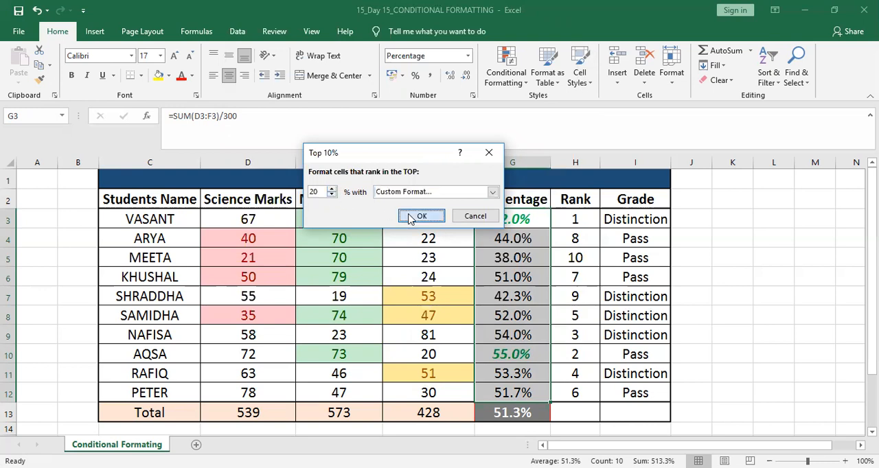
{"action": "left_click", "coordinate": [576, 339]}
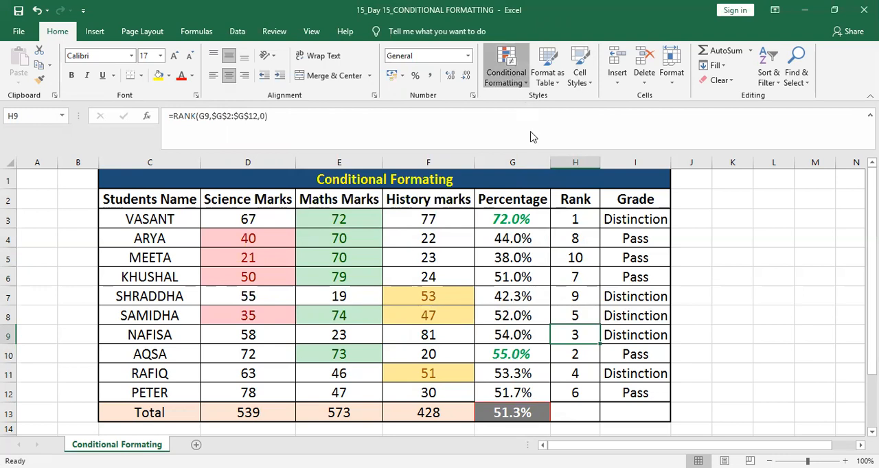
{"action": "mouse_move", "coordinate": [533, 138]}
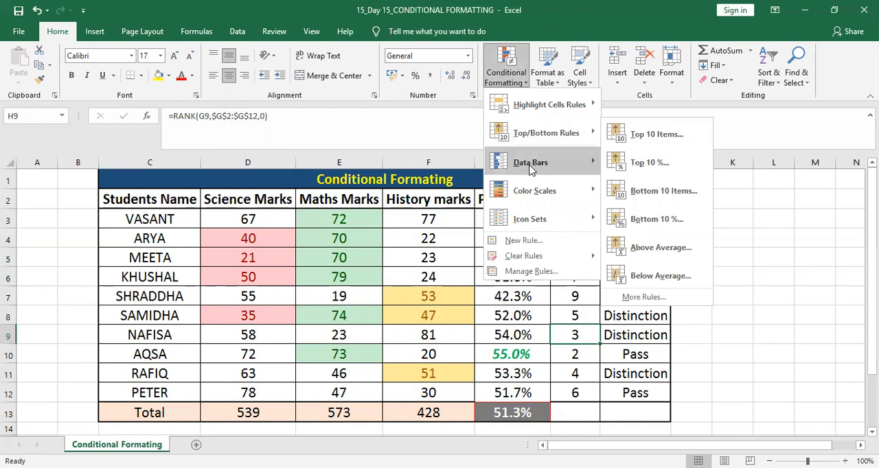
{"action": "mouse_move", "coordinate": [535, 220]}
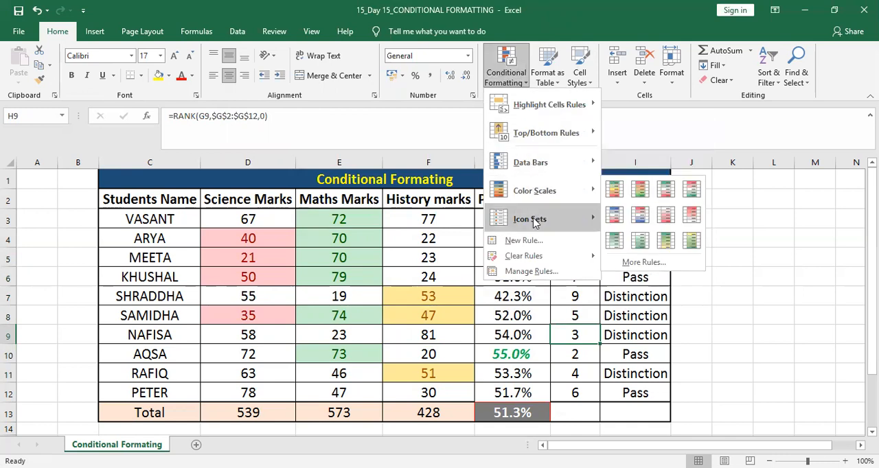
{"action": "left_click", "coordinate": [634, 222]}
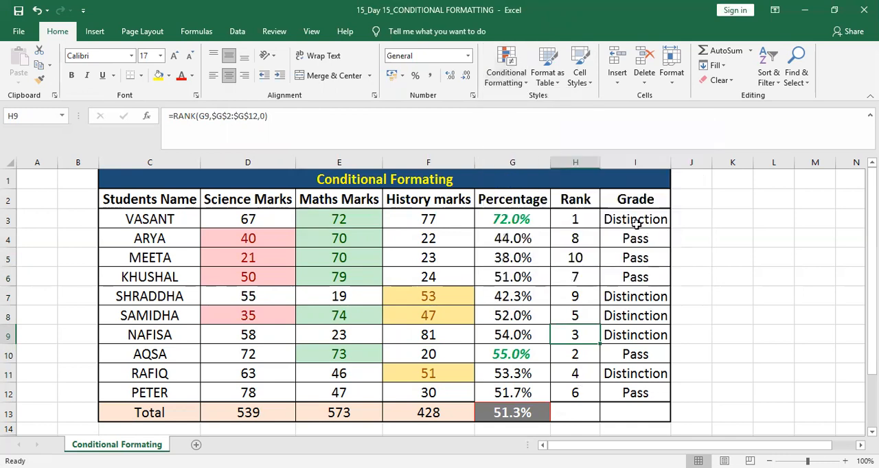
Apply a 2-Color Scale rule from lowest to highest value, plus the Green-Yellow color scale, to the grades in I3:I12.
{"action": "left_click", "coordinate": [635, 221]}
{"action": "key", "text": "shift+Down"}
{"action": "key", "text": "shift+Down"}
{"action": "key", "text": "shift+Down"}
{"action": "key", "text": "shift+Down"}
{"action": "key", "text": "shift+Down"}
{"action": "key", "text": "shift+Down"}
{"action": "key", "text": "shift+Down"}
{"action": "key", "text": "shift+Down"}
{"action": "key", "text": "shift+Down"}
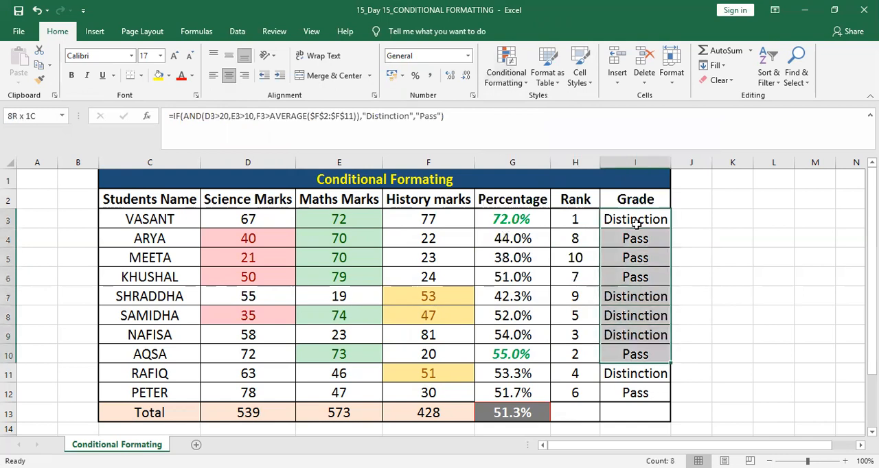
{"action": "left_click", "coordinate": [525, 84]}
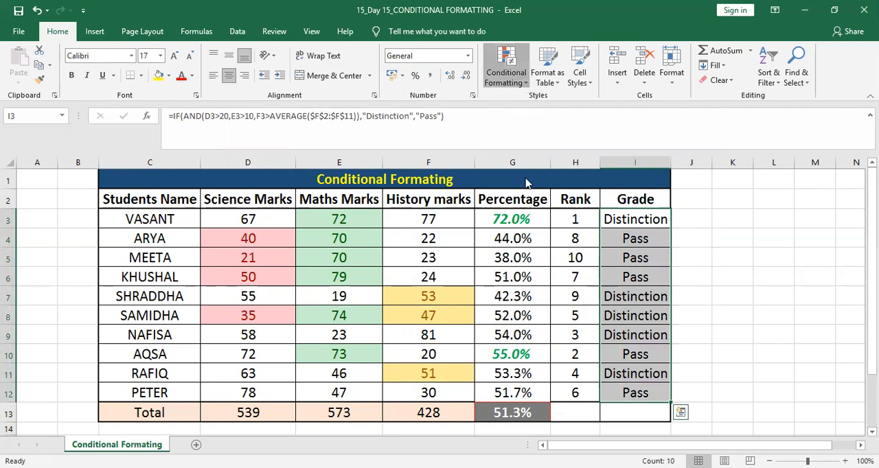
{"action": "mouse_move", "coordinate": [530, 191]}
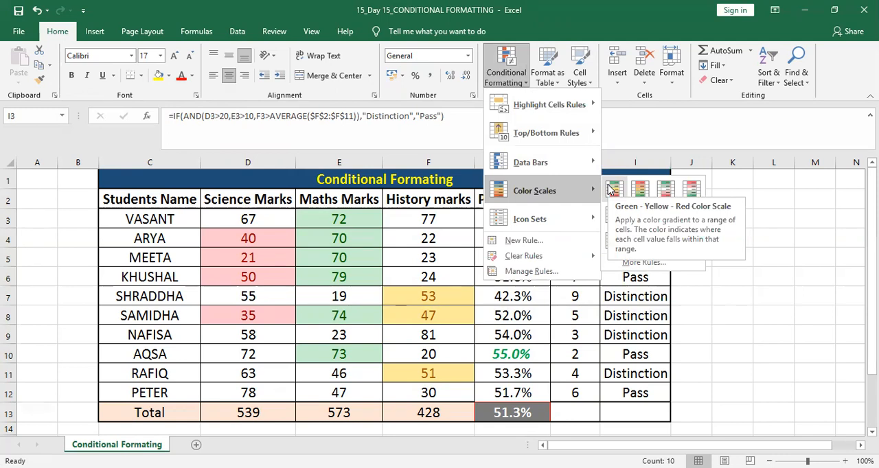
{"action": "left_click", "coordinate": [622, 263]}
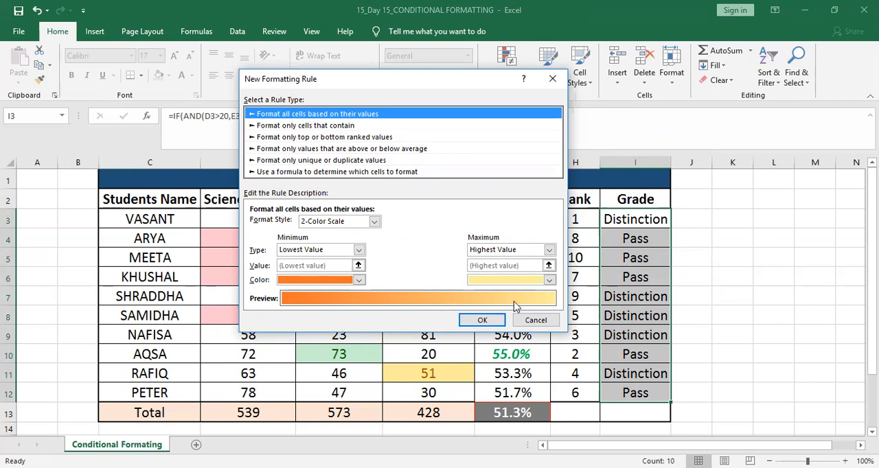
{"action": "left_click", "coordinate": [482, 320]}
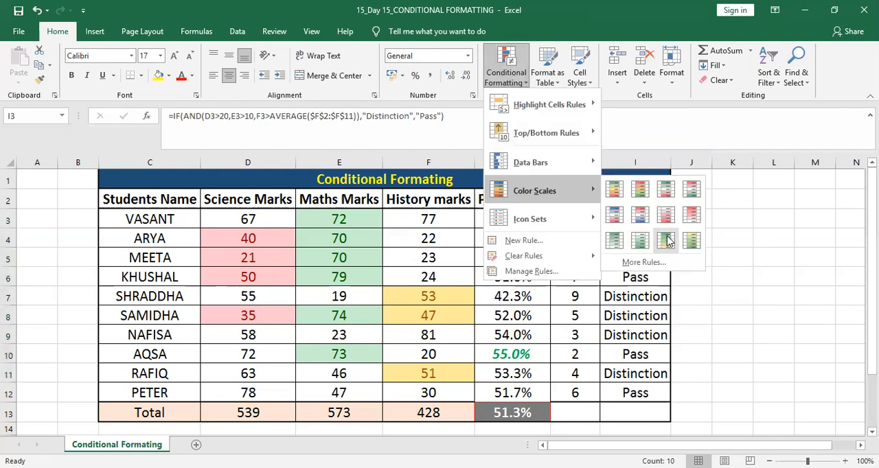
{"action": "left_click", "coordinate": [668, 240]}
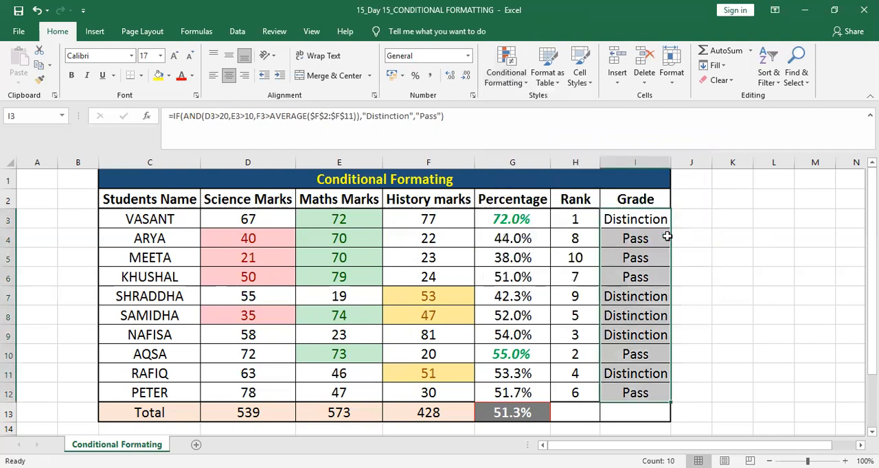
Highlight the grades in I3:I12 that contain the text "Pass" with Light Red Fill with Dark Red Text.
{"action": "left_click", "coordinate": [519, 83]}
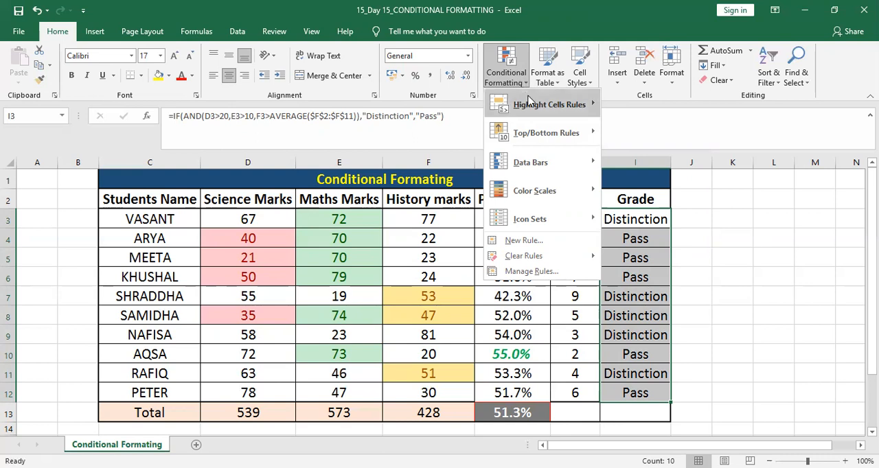
{"action": "mouse_move", "coordinate": [532, 107]}
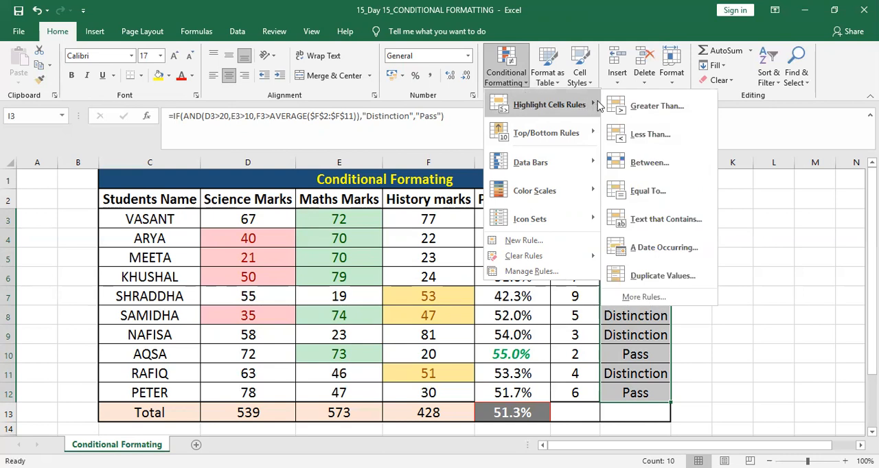
{"action": "left_click", "coordinate": [664, 219]}
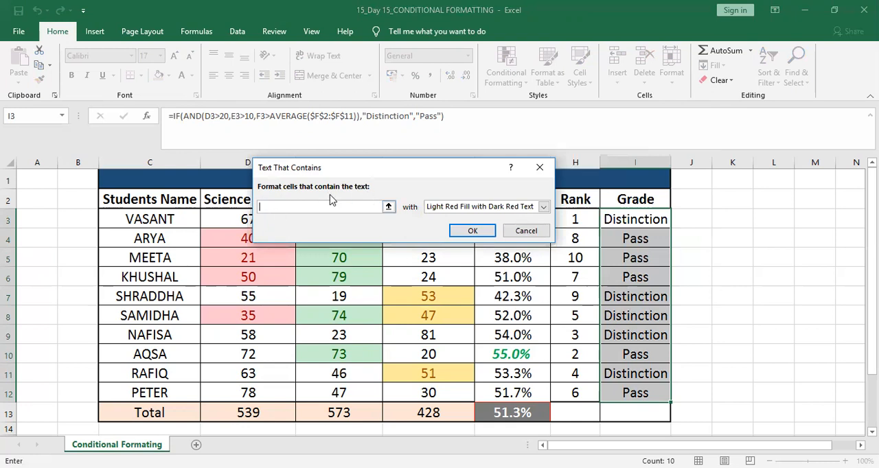
{"action": "type", "text": "Pass"}
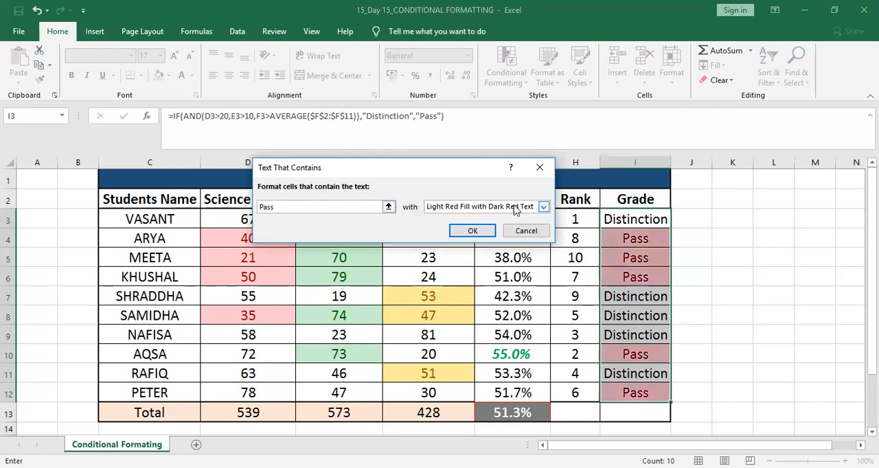
{"action": "left_click", "coordinate": [481, 232]}
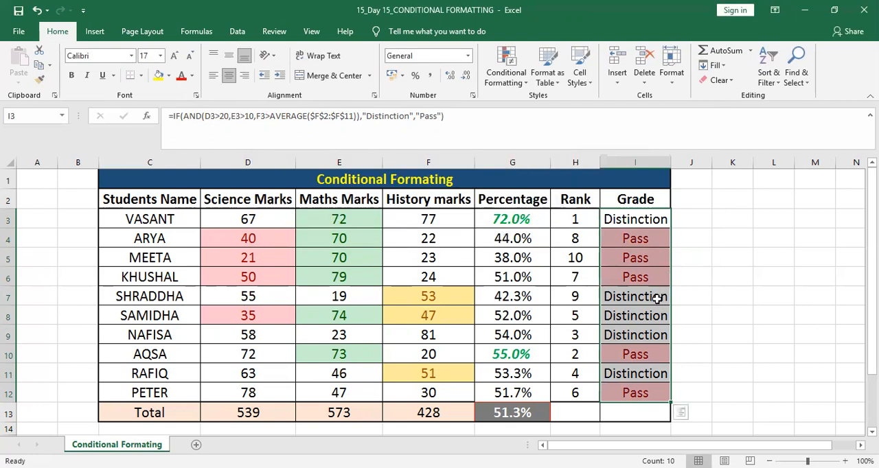
{"action": "left_click", "coordinate": [657, 298]}
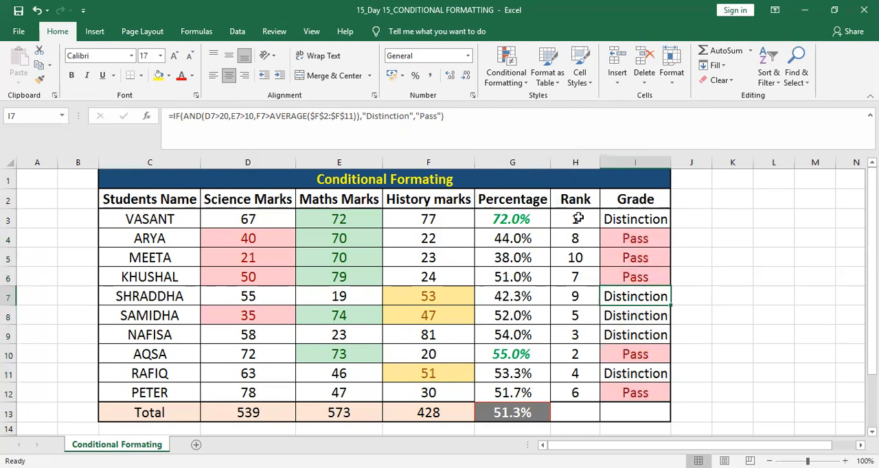
Apply the directional three-triangles icon set to the ranks in H3:H12.
{"action": "left_click", "coordinate": [578, 218]}
{"action": "key", "text": "shift+Down"}
{"action": "key", "text": "shift+Down"}
{"action": "key", "text": "shift+Down"}
{"action": "key", "text": "shift+Down"}
{"action": "key", "text": "shift+Down"}
{"action": "key", "text": "shift+Down"}
{"action": "key", "text": "shift+Down"}
{"action": "key", "text": "shift+Down"}
{"action": "key", "text": "shift+Down"}
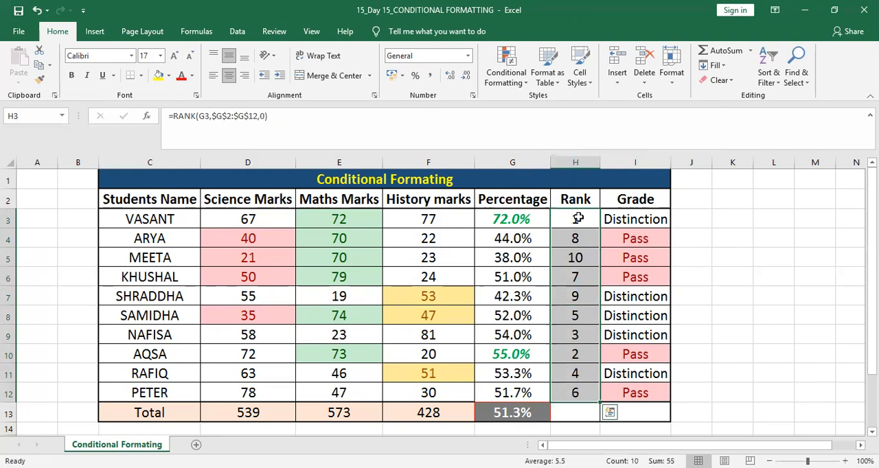
{"action": "left_click", "coordinate": [509, 85]}
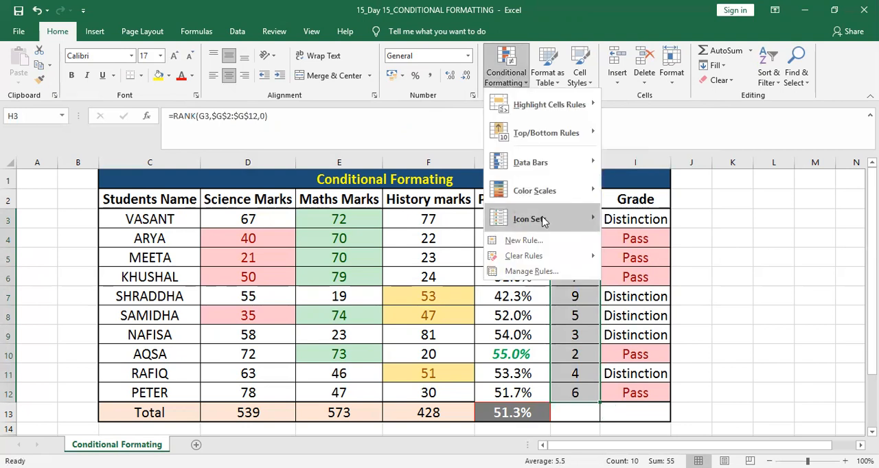
{"action": "mouse_move", "coordinate": [543, 221]}
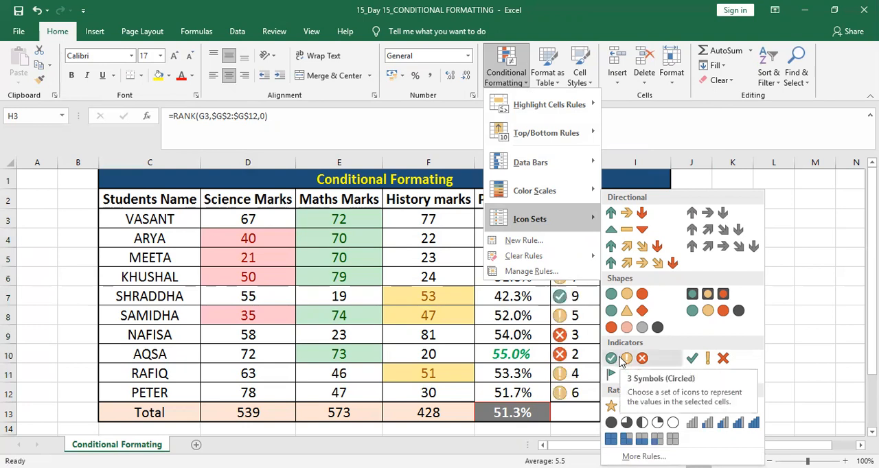
{"action": "left_click", "coordinate": [618, 231]}
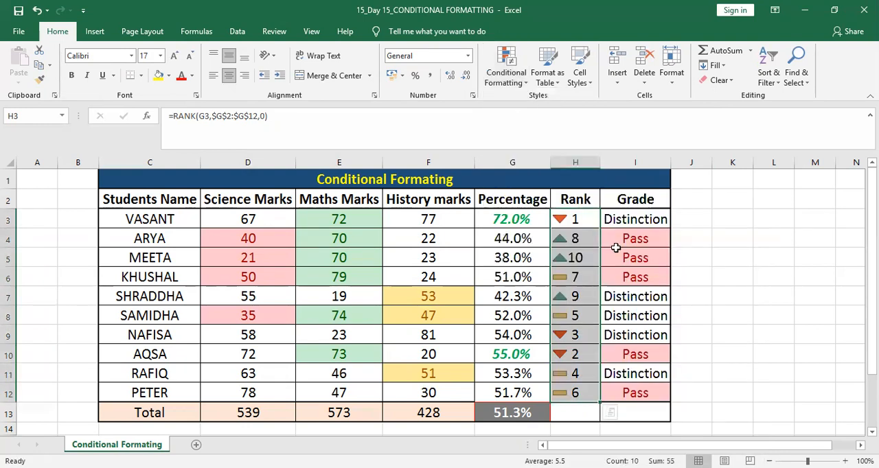
{"action": "left_click", "coordinate": [638, 251]}
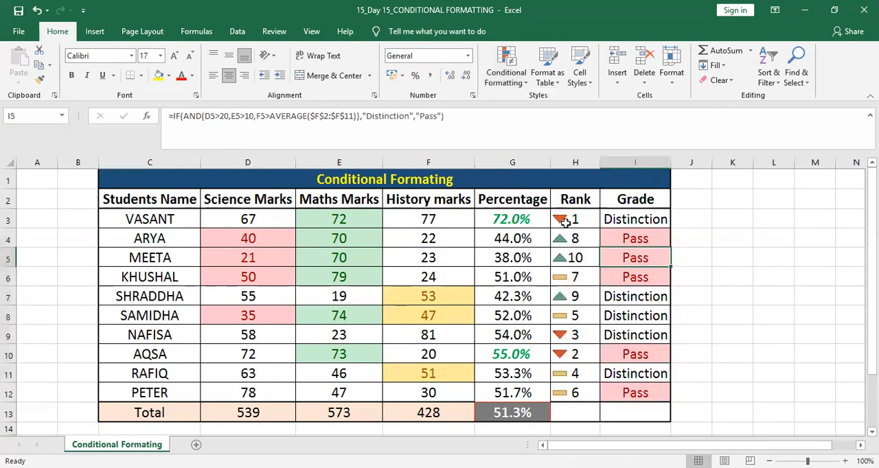